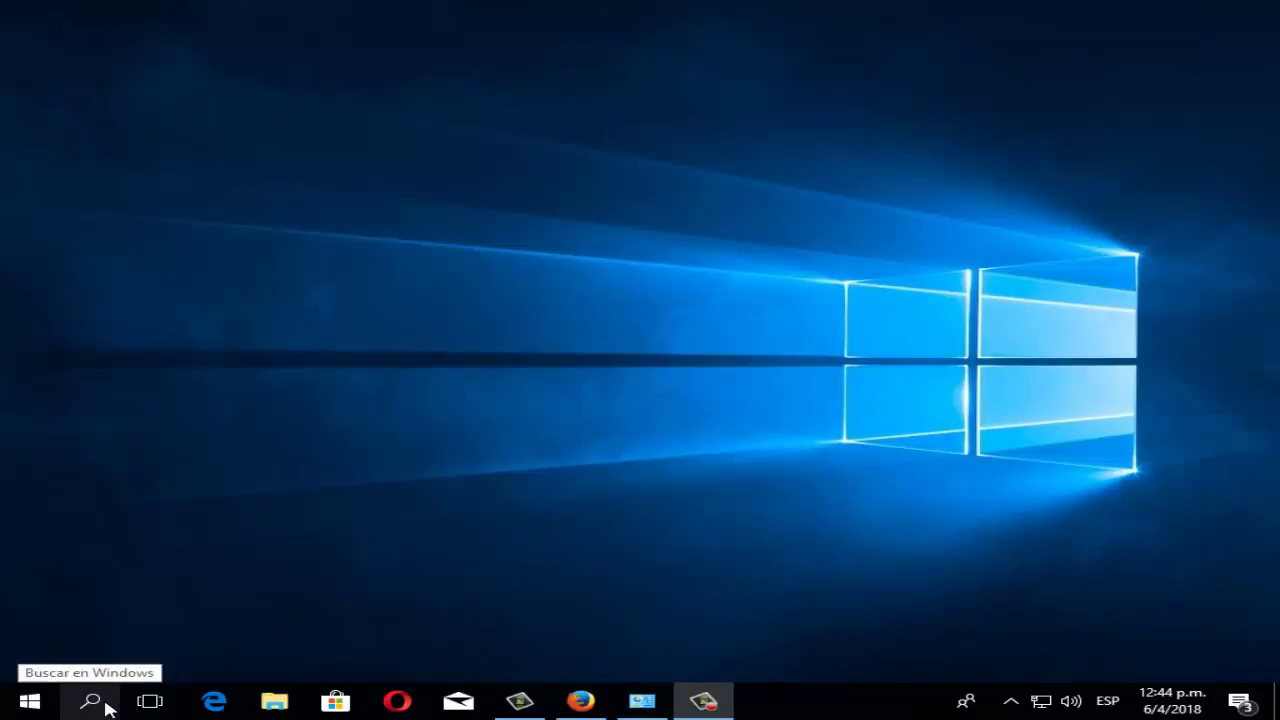
Check the Windows Update status under Actualización y seguridad in the Windows settings, and close the settings
{"action": "left_click", "coordinate": [105, 705]}
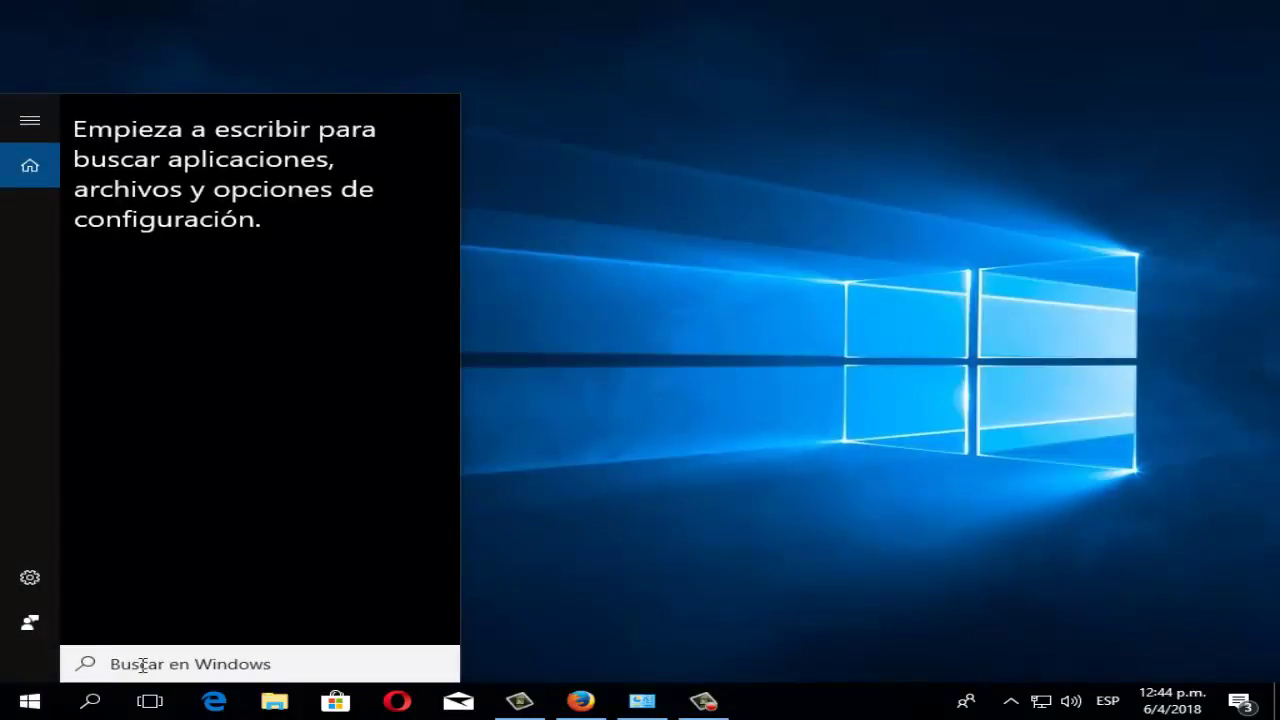
{"action": "type", "text": "configuracion"}
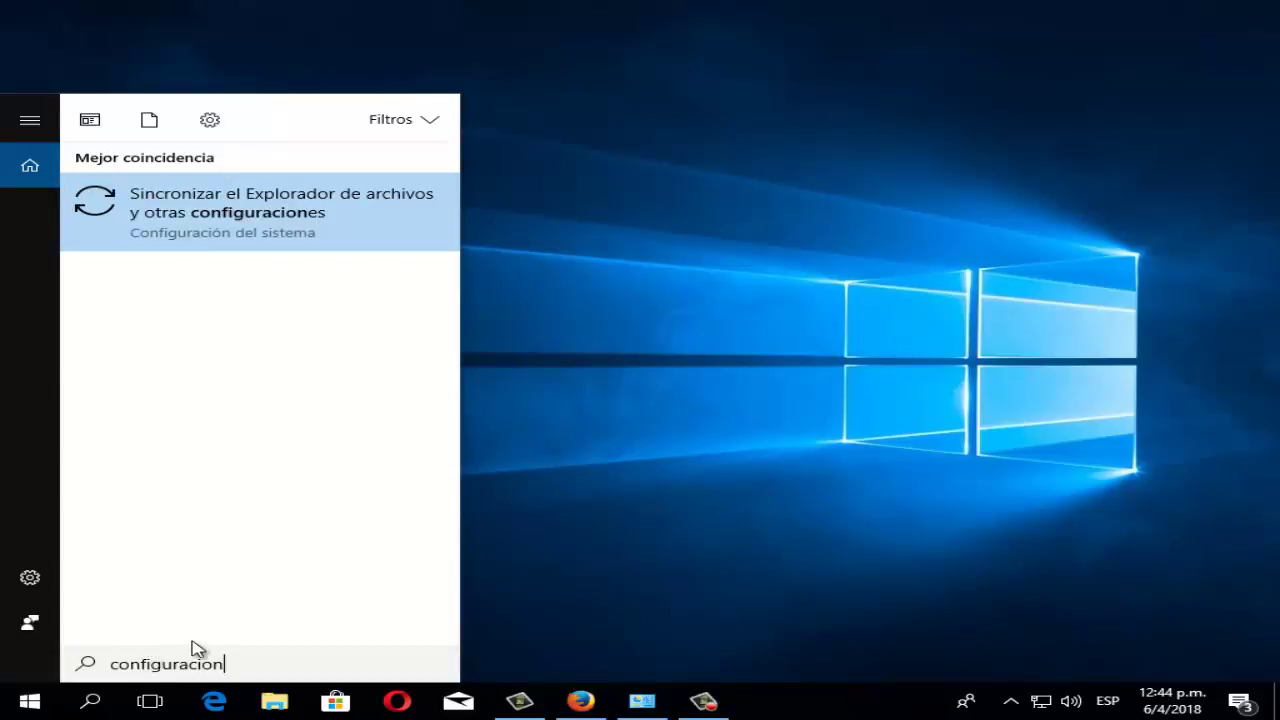
{"action": "left_click", "coordinate": [34, 579]}
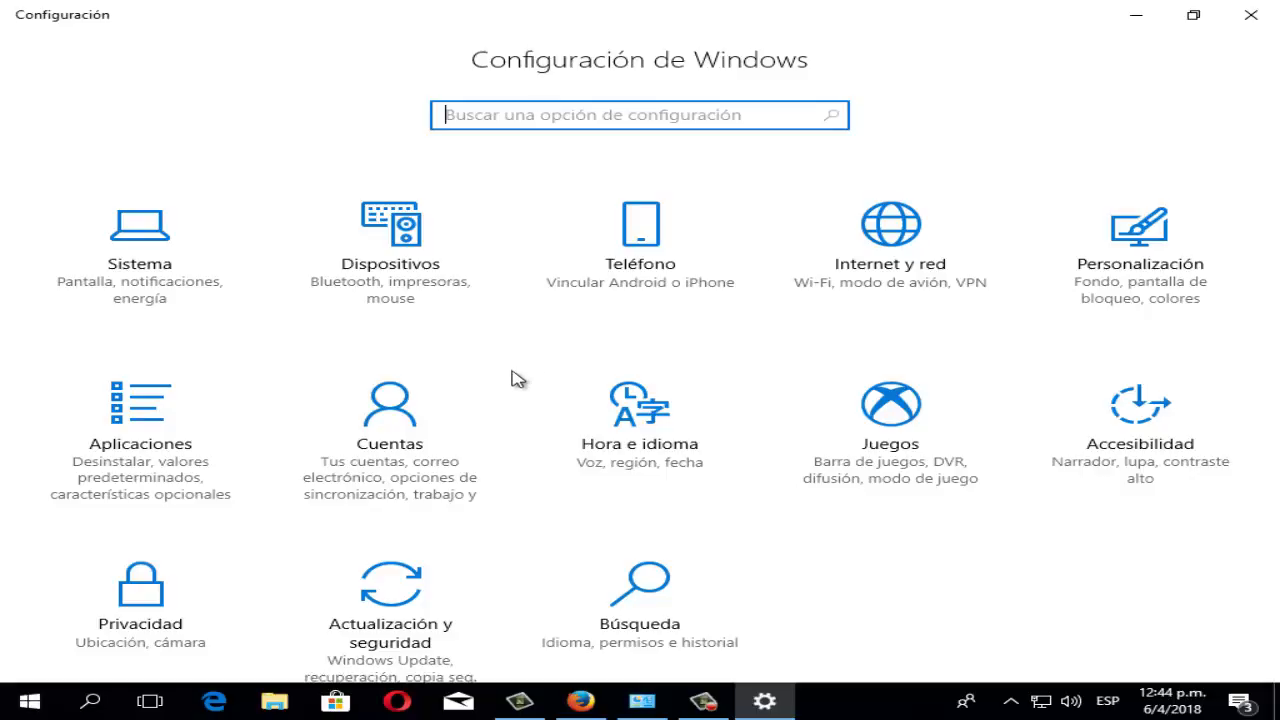
{"action": "scroll", "coordinate": [449, 594], "scroll_direction": "down", "scroll_amount": 1}
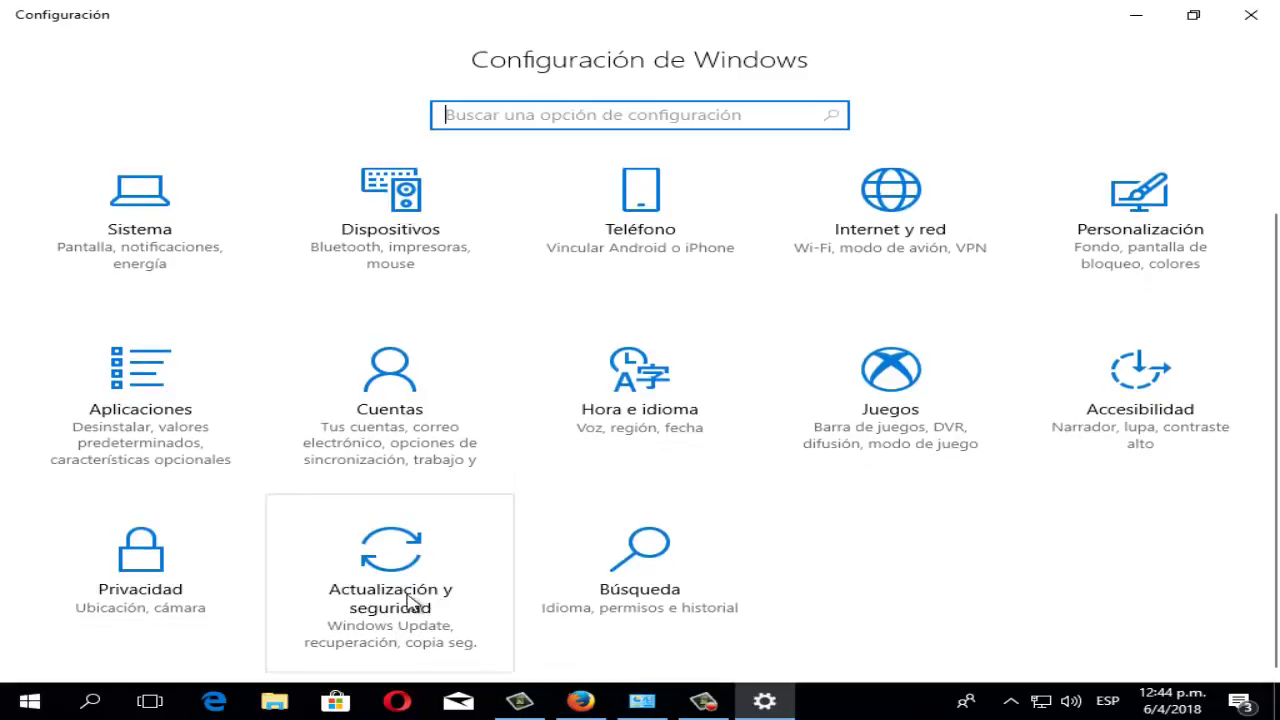
{"action": "left_click", "coordinate": [409, 601]}
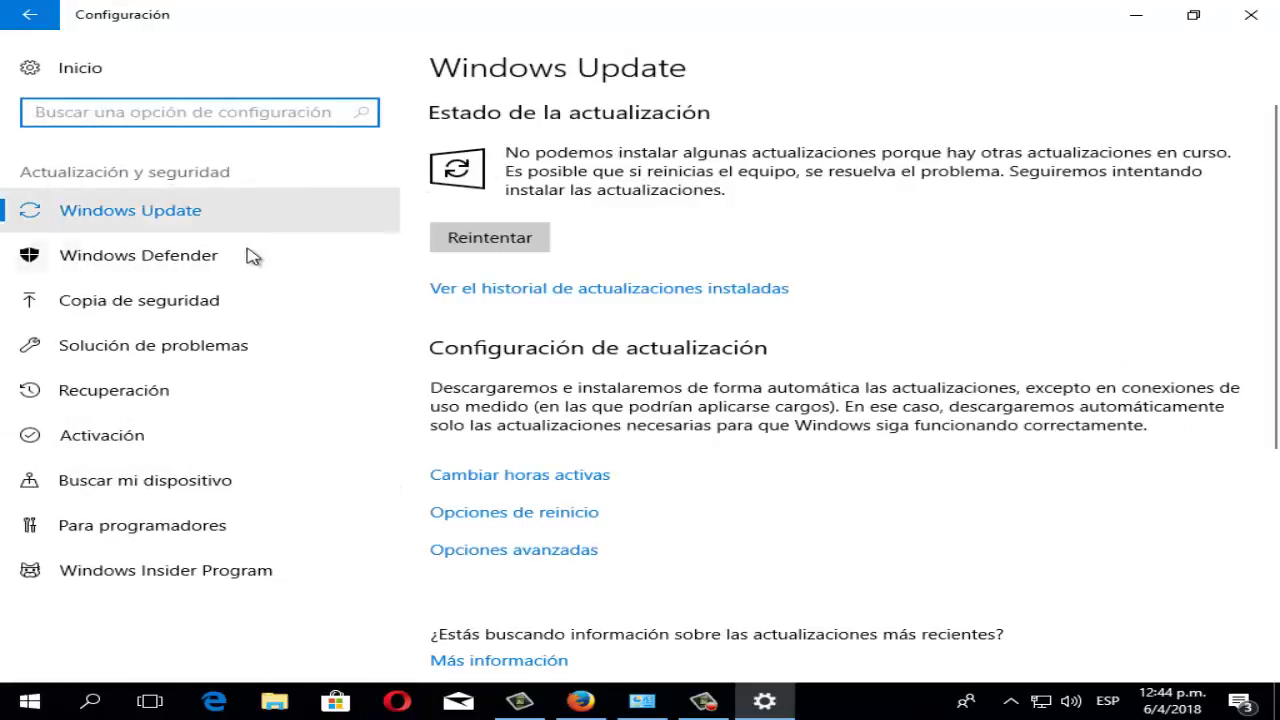
{"action": "left_click", "coordinate": [185, 218]}
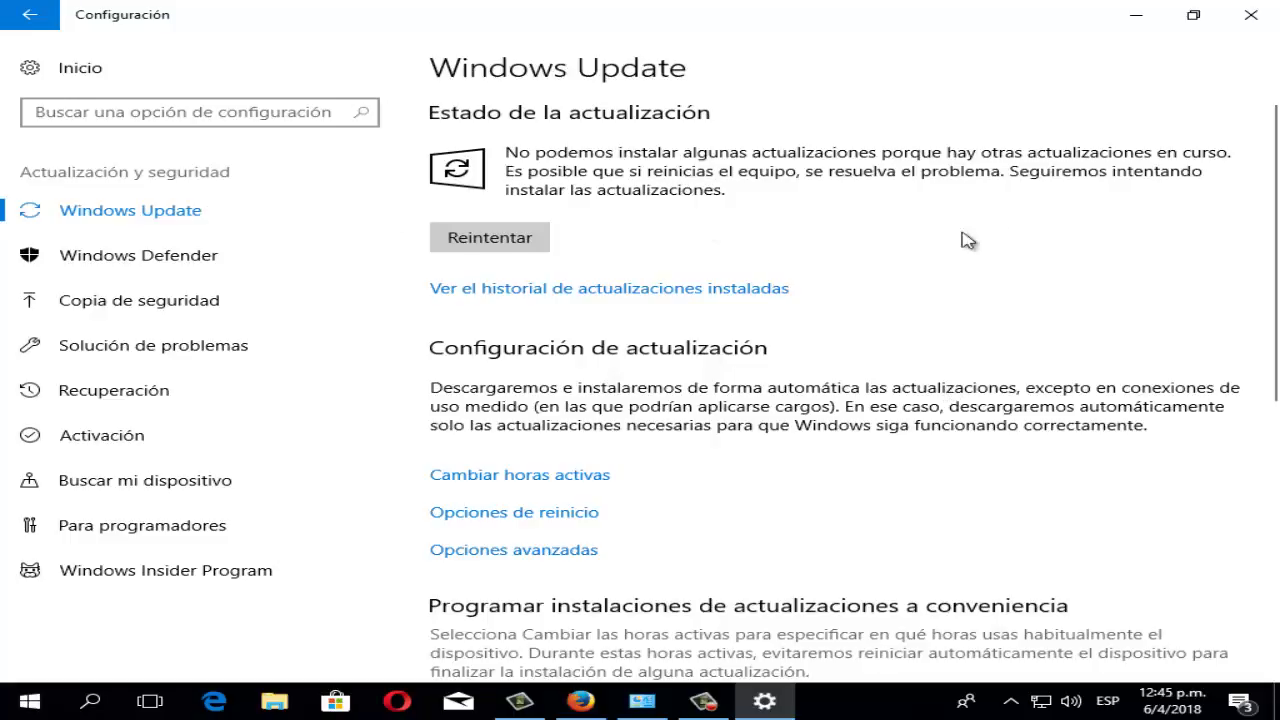
{"action": "left_click", "coordinate": [1250, 14]}
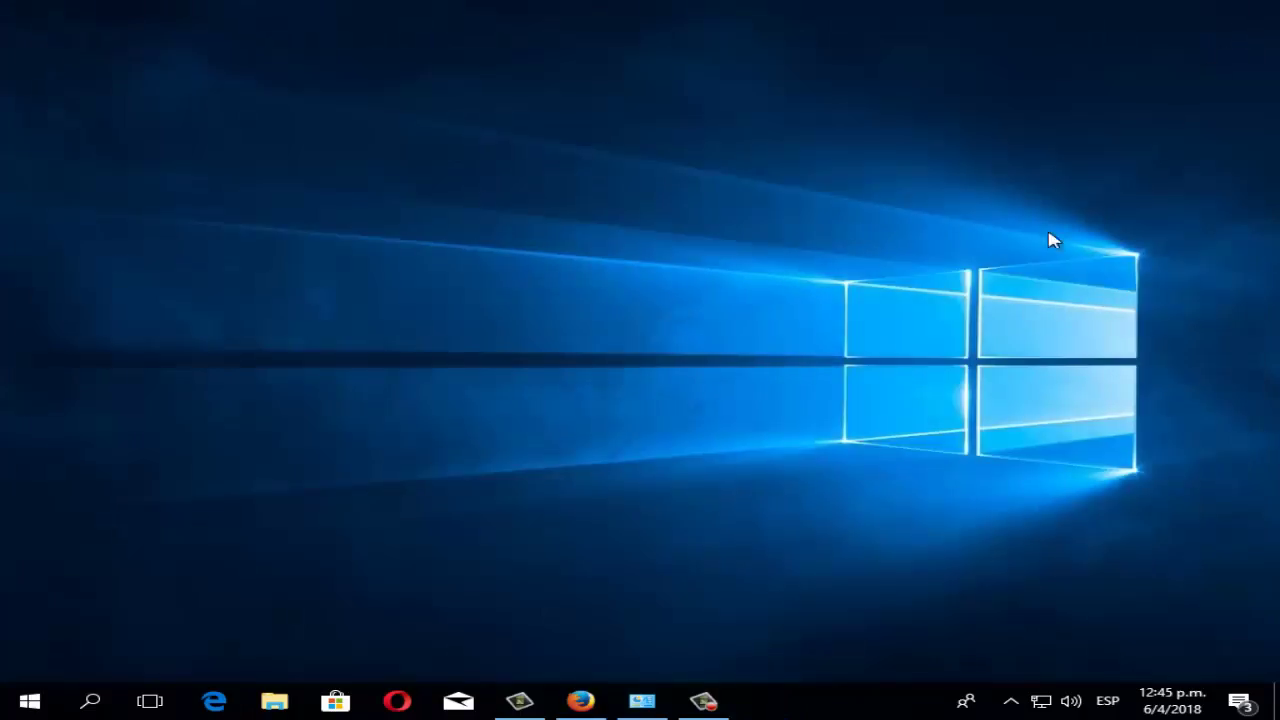
Search Windows for cmd and open the Símbolo del sistema as administrator
{"action": "left_click", "coordinate": [91, 702]}
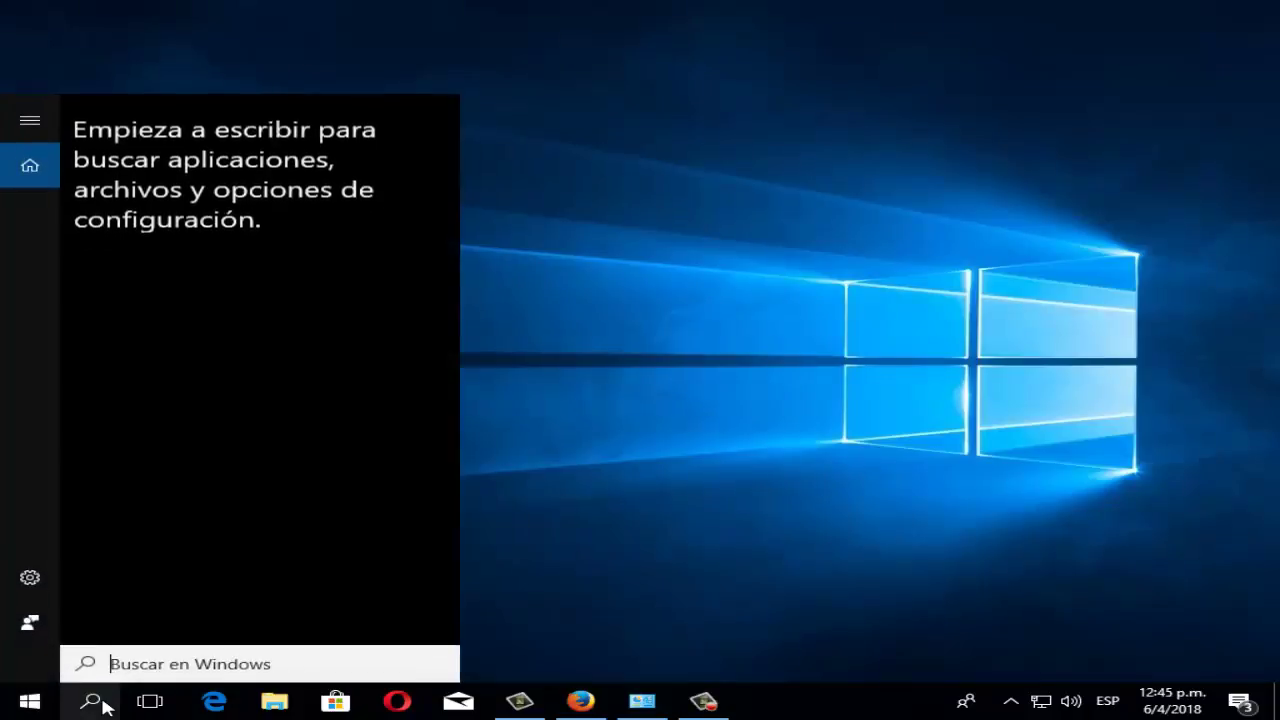
{"action": "type", "text": "cmd"}
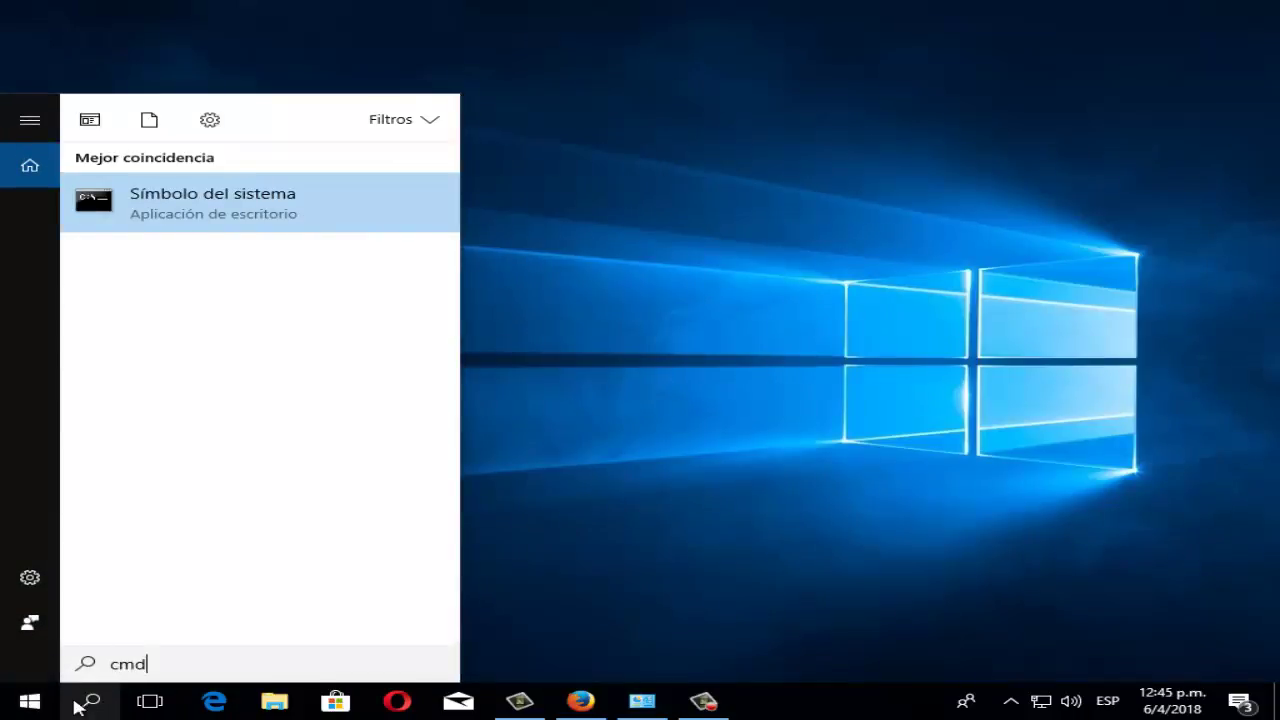
{"action": "right_click", "coordinate": [206, 207]}
{"action": "left_click", "coordinate": [216, 219]}
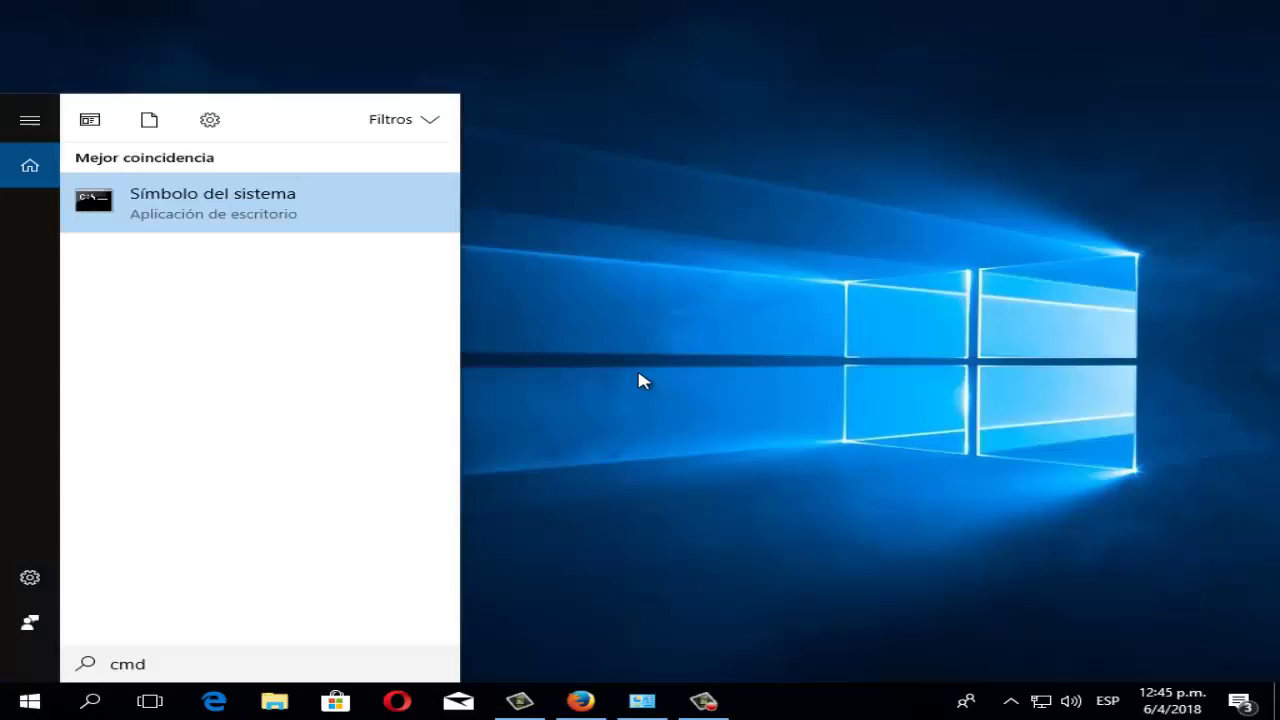
{"action": "key", "text": "Return"}
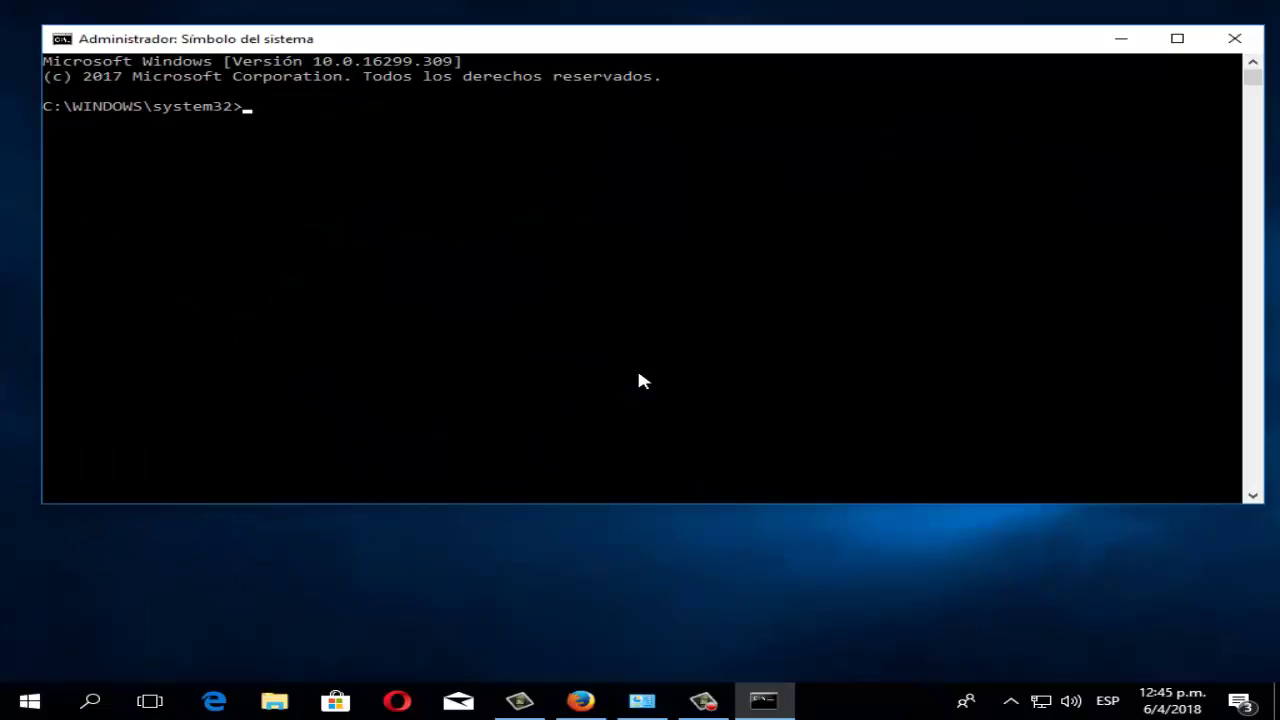
Run the command w32tm /resync in the command prompt and close its window
{"action": "type", "text": "w32"}
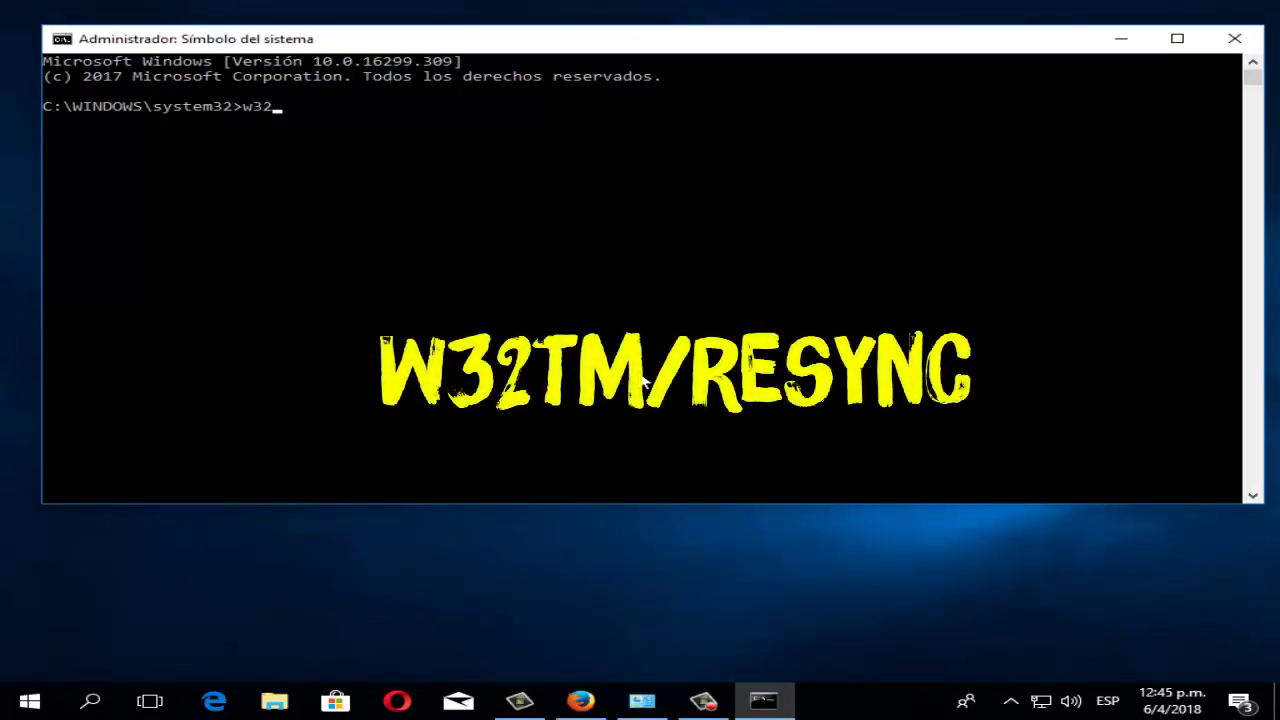
{"action": "type", "text": "tm"}
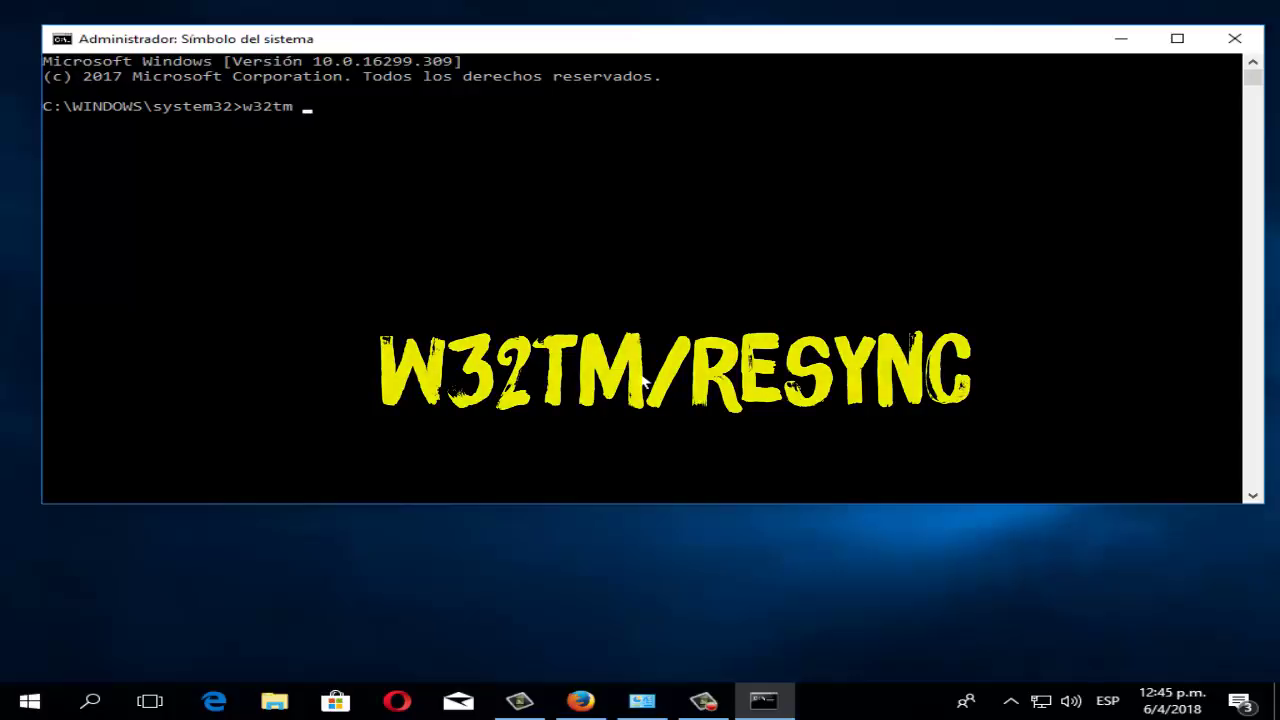
{"action": "type", "text": " /resync"}
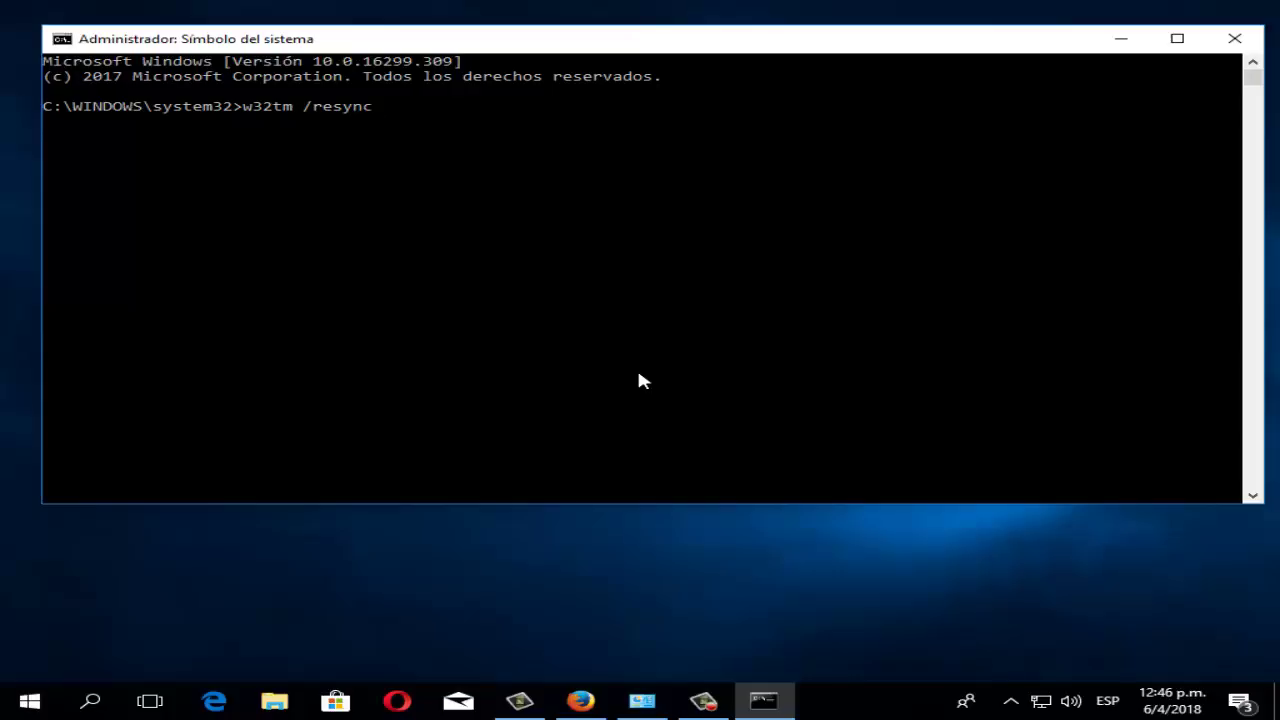
{"action": "key", "text": "Return"}
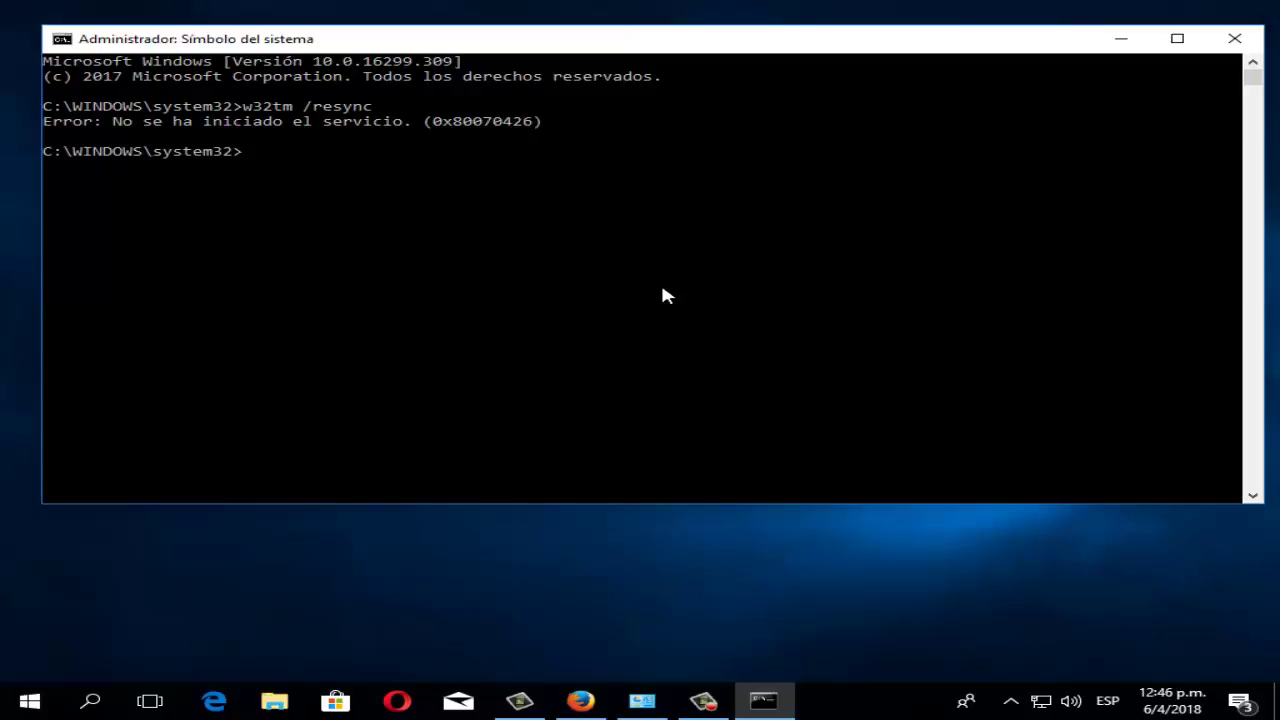
{"action": "left_click", "coordinate": [1255, 45]}
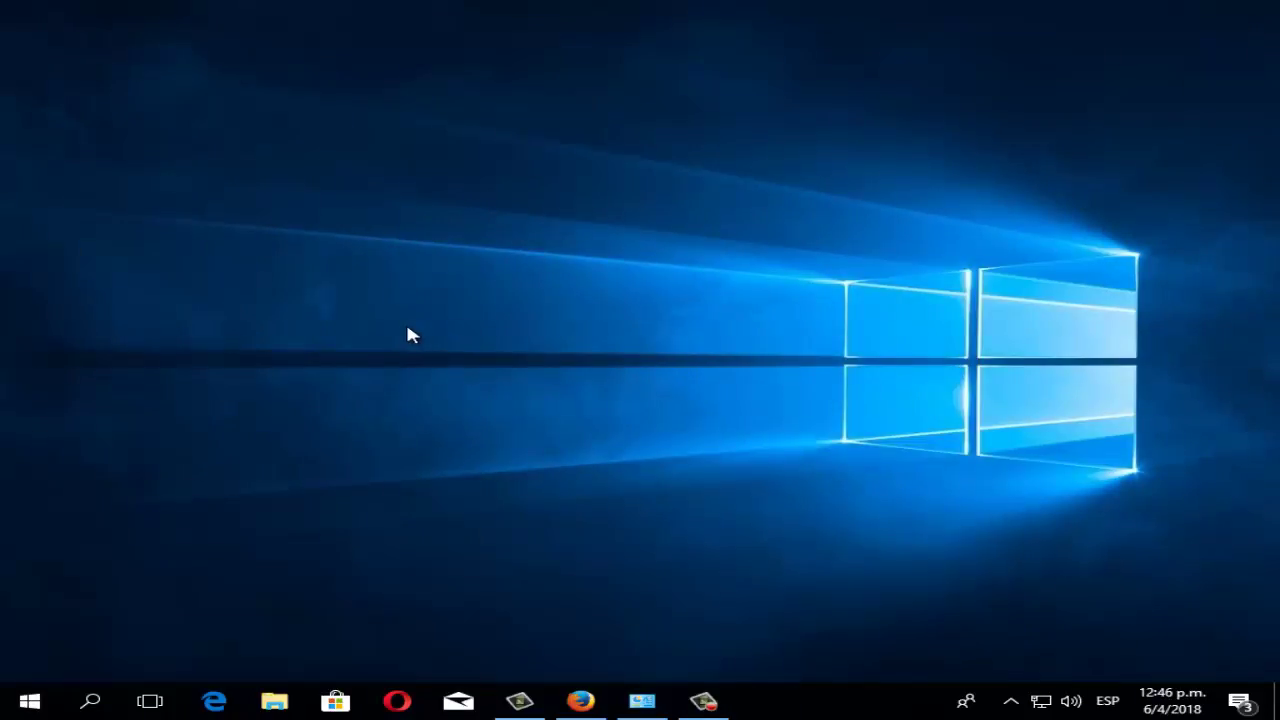
{"action": "right_click", "coordinate": [408, 330]}
{"action": "right_click", "coordinate": [395, 284]}
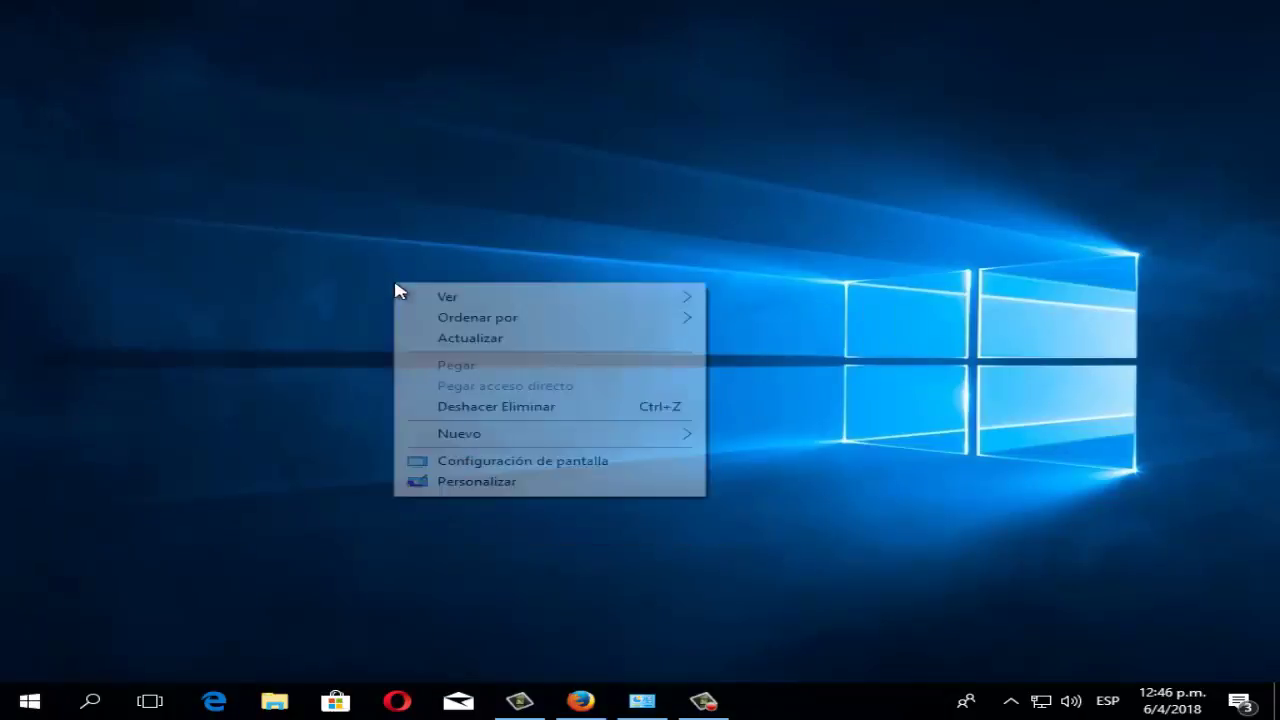
{"action": "left_click", "coordinate": [515, 340]}
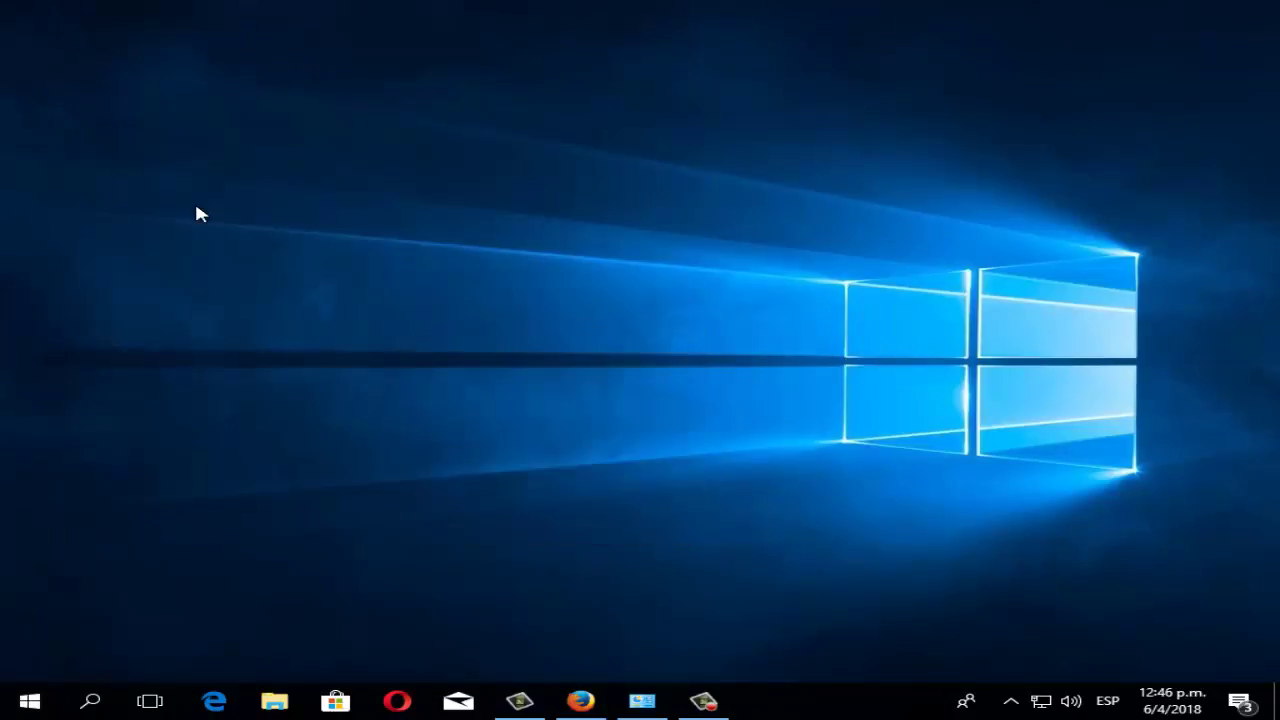
{"action": "right_click", "coordinate": [441, 353]}
{"action": "left_click", "coordinate": [527, 412]}
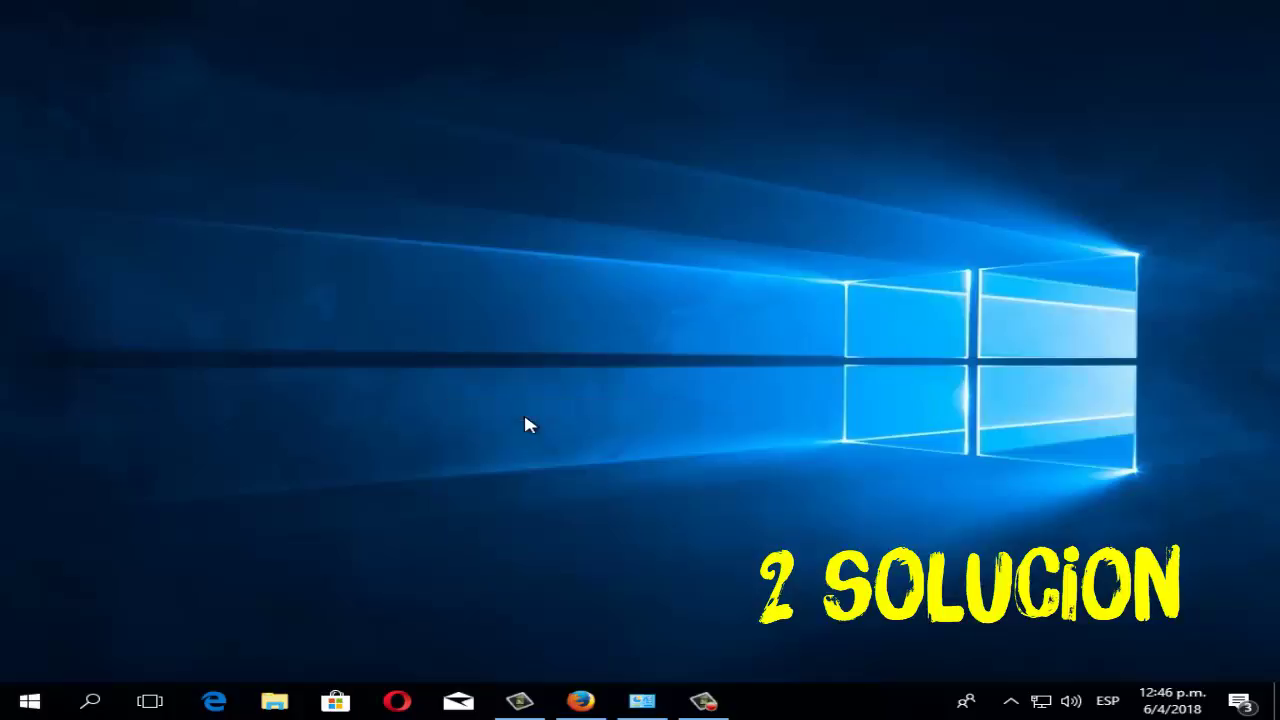
Search Windows for herramientas administrativas and open the Herramientas administrativas folder
{"action": "left_click", "coordinate": [103, 705]}
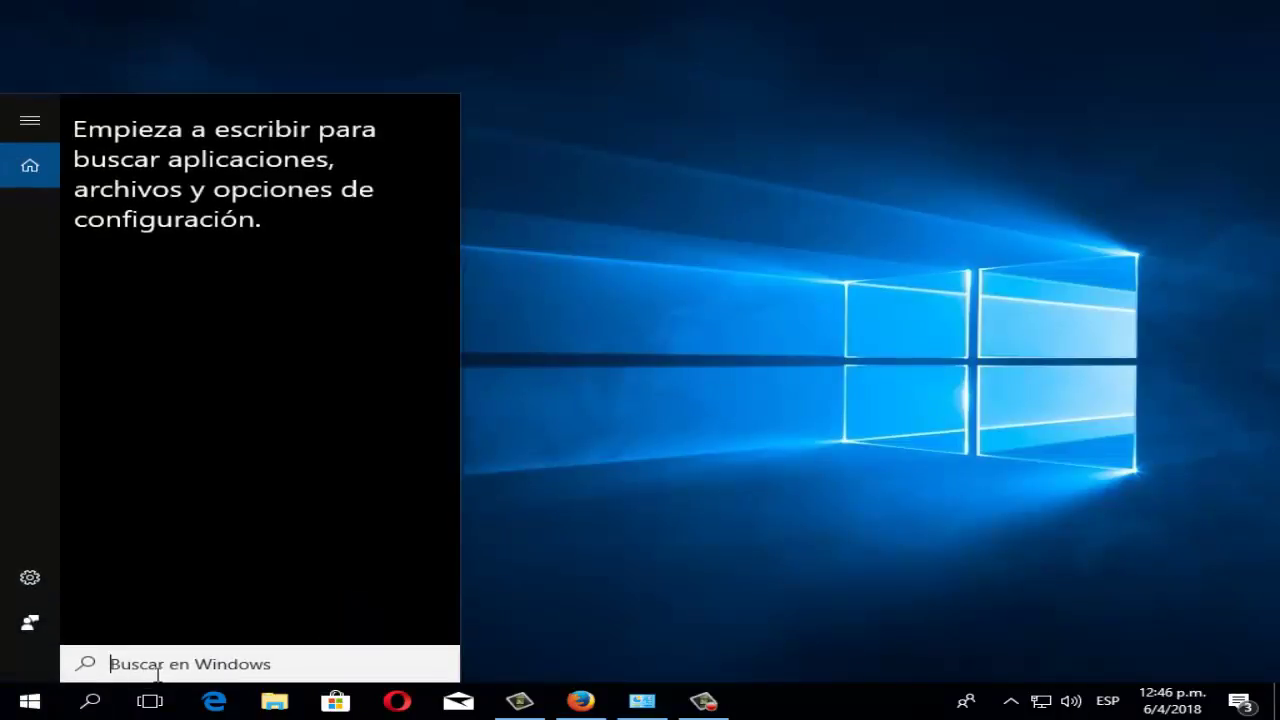
{"action": "type", "text": "herr"}
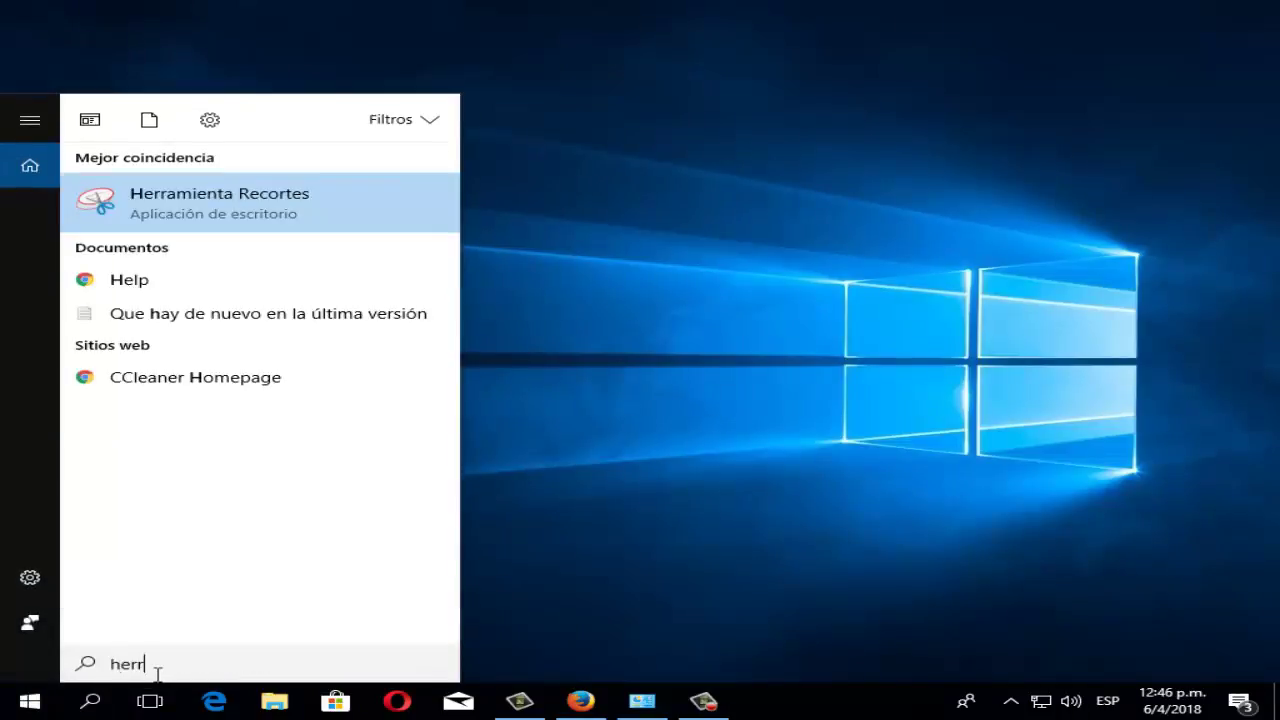
{"action": "type", "text": "amientas"}
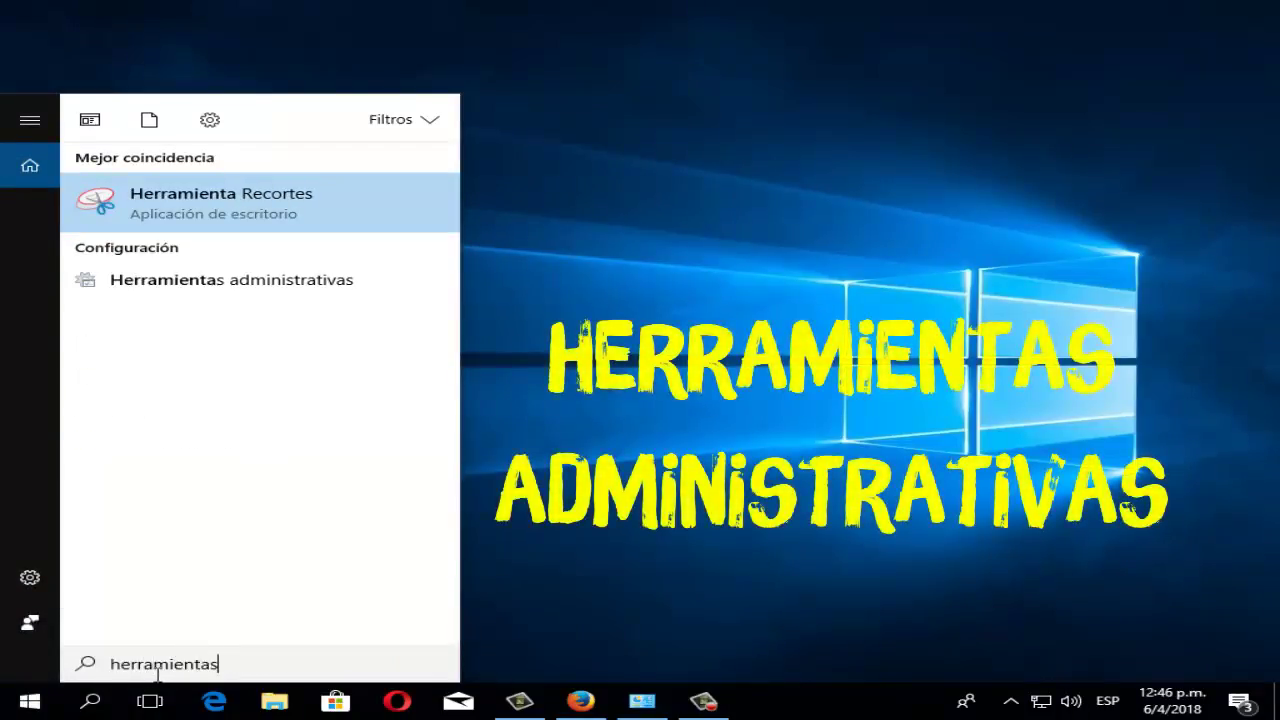
{"action": "type", "text": " admini"}
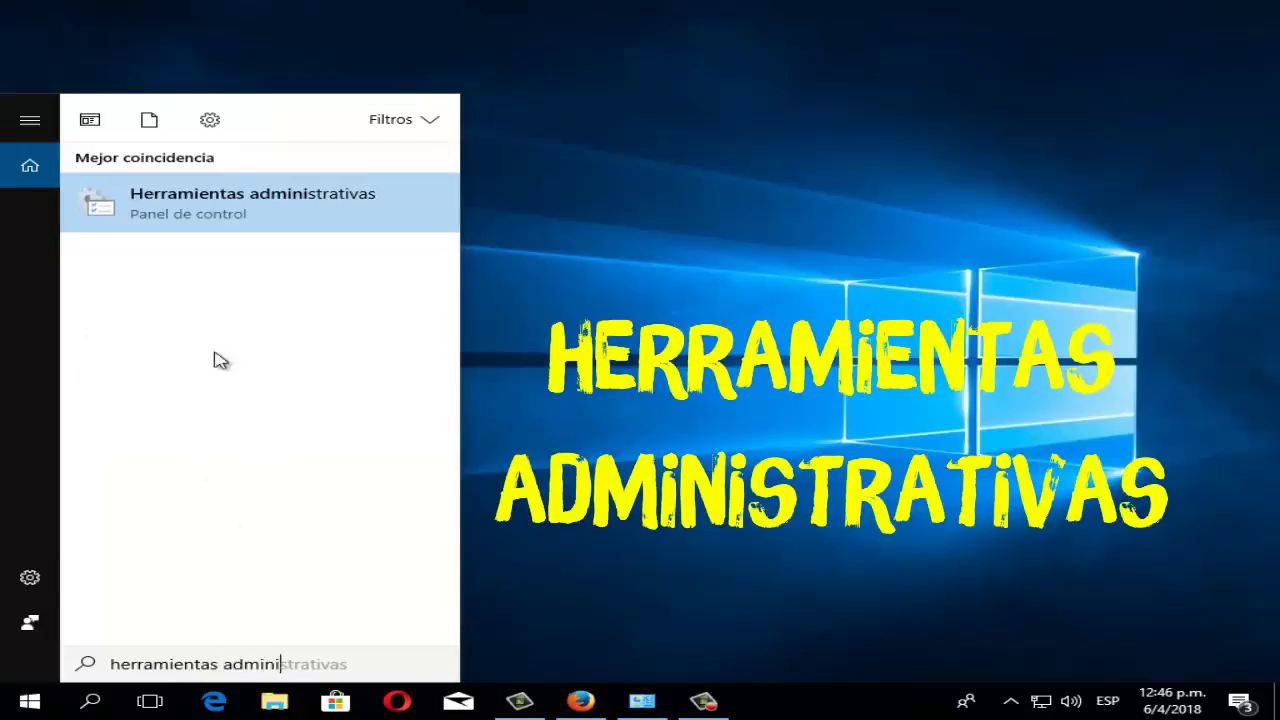
{"action": "left_click", "coordinate": [252, 224]}
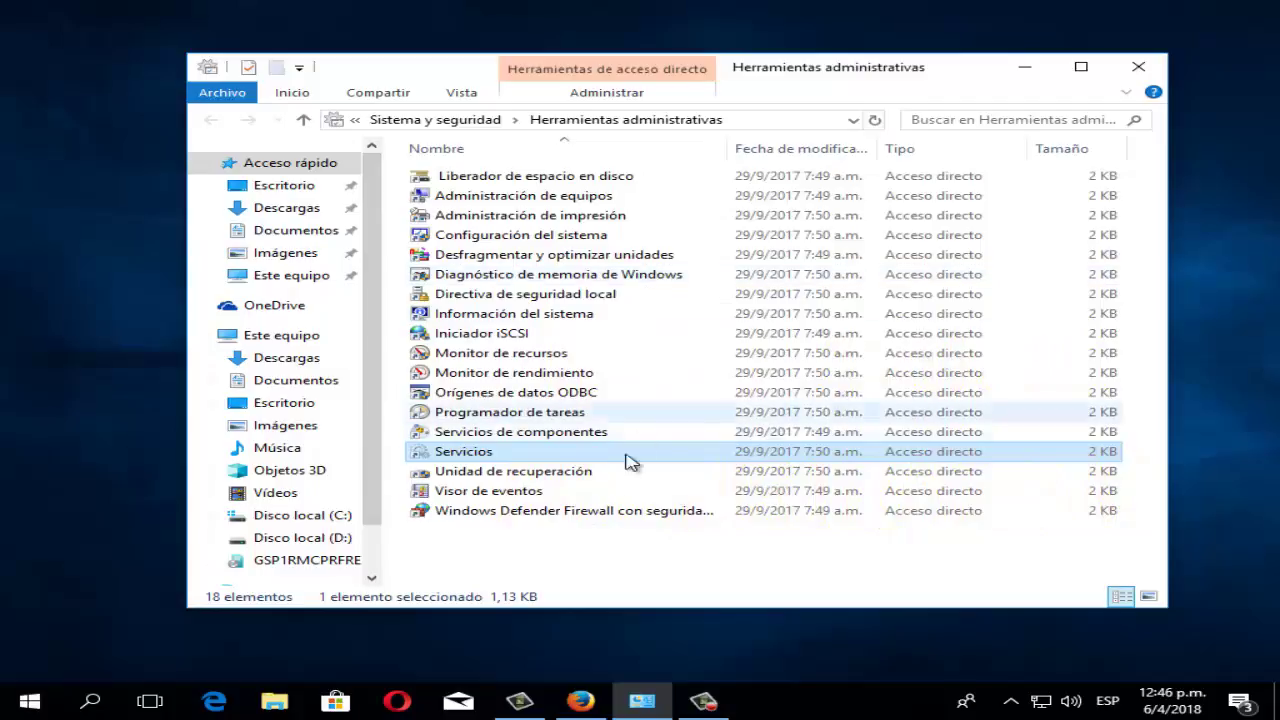
Open the Servicios console from the administrative tools
{"action": "left_click", "coordinate": [456, 454]}
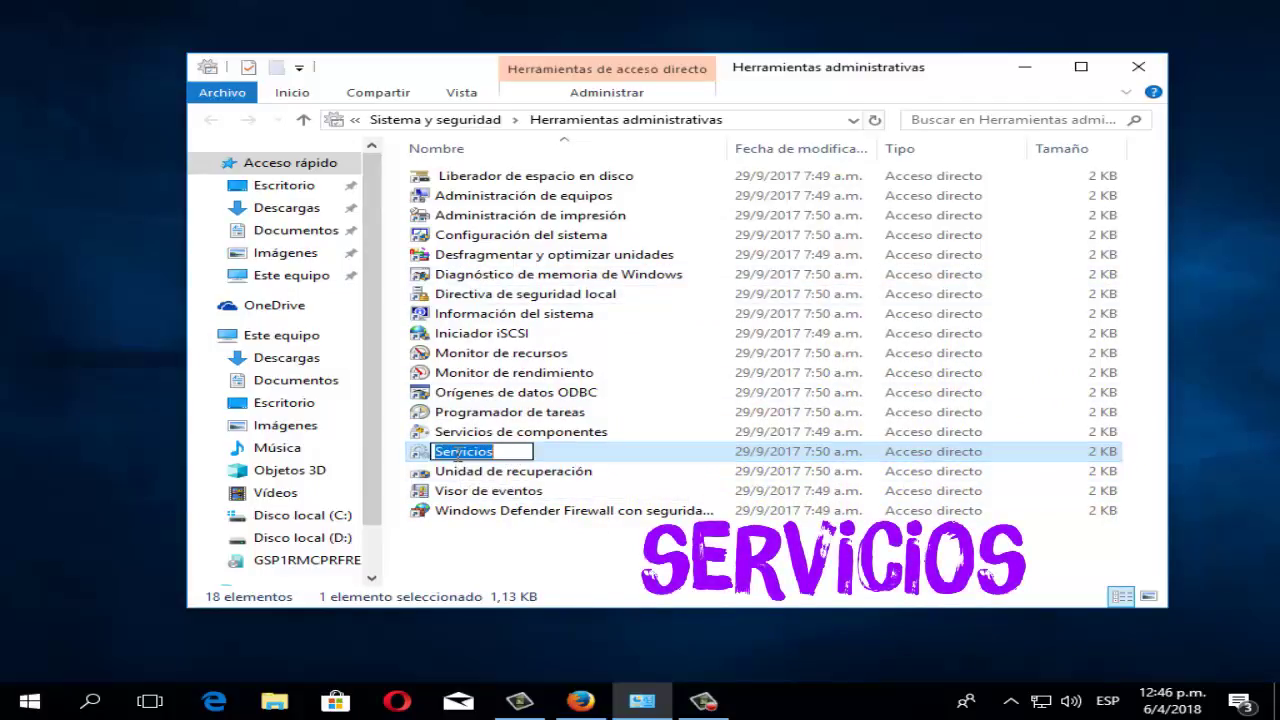
{"action": "left_click", "coordinate": [567, 455]}
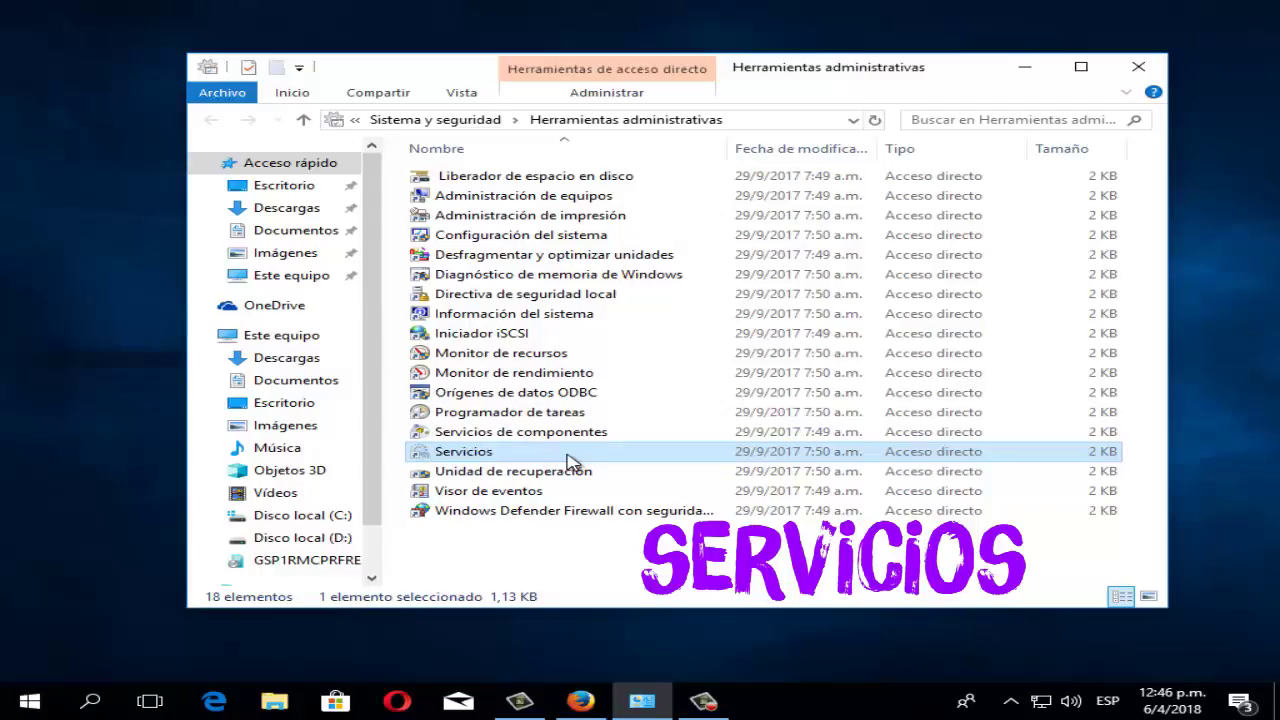
{"action": "double_click", "coordinate": [567, 455]}
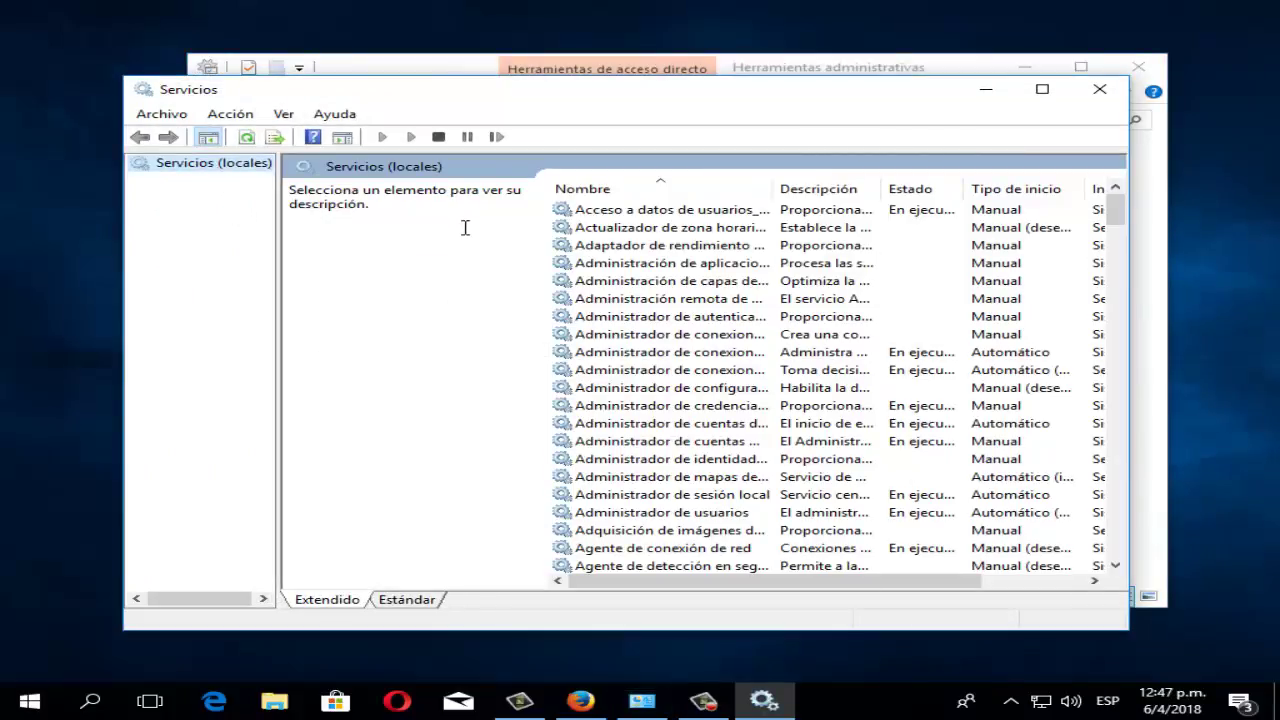
Find and select the Servicio de administrador de licencias de Windows in the list of local services
{"action": "left_click", "coordinate": [697, 355]}
{"action": "scroll", "coordinate": [716, 533], "scroll_direction": "down", "scroll_amount": 6}
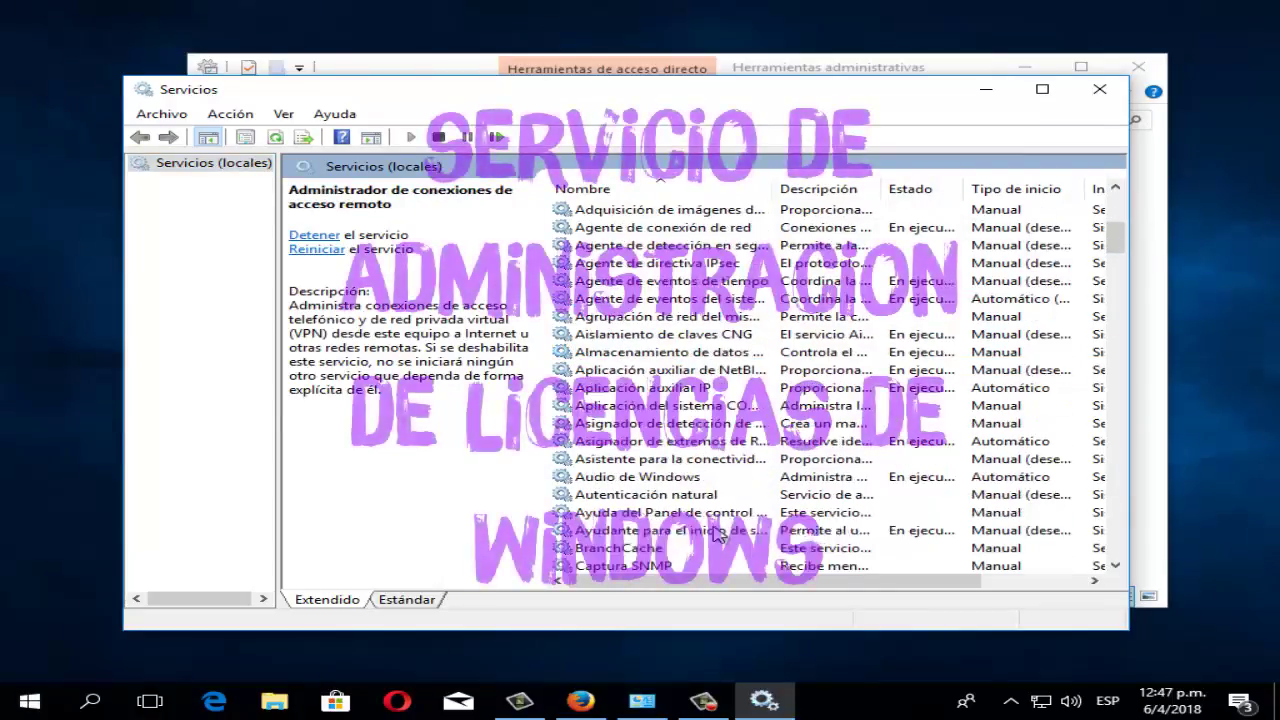
{"action": "scroll", "coordinate": [716, 533], "scroll_direction": "up", "scroll_amount": 2}
{"action": "scroll", "coordinate": [700, 370], "scroll_direction": "up", "scroll_amount": 1}
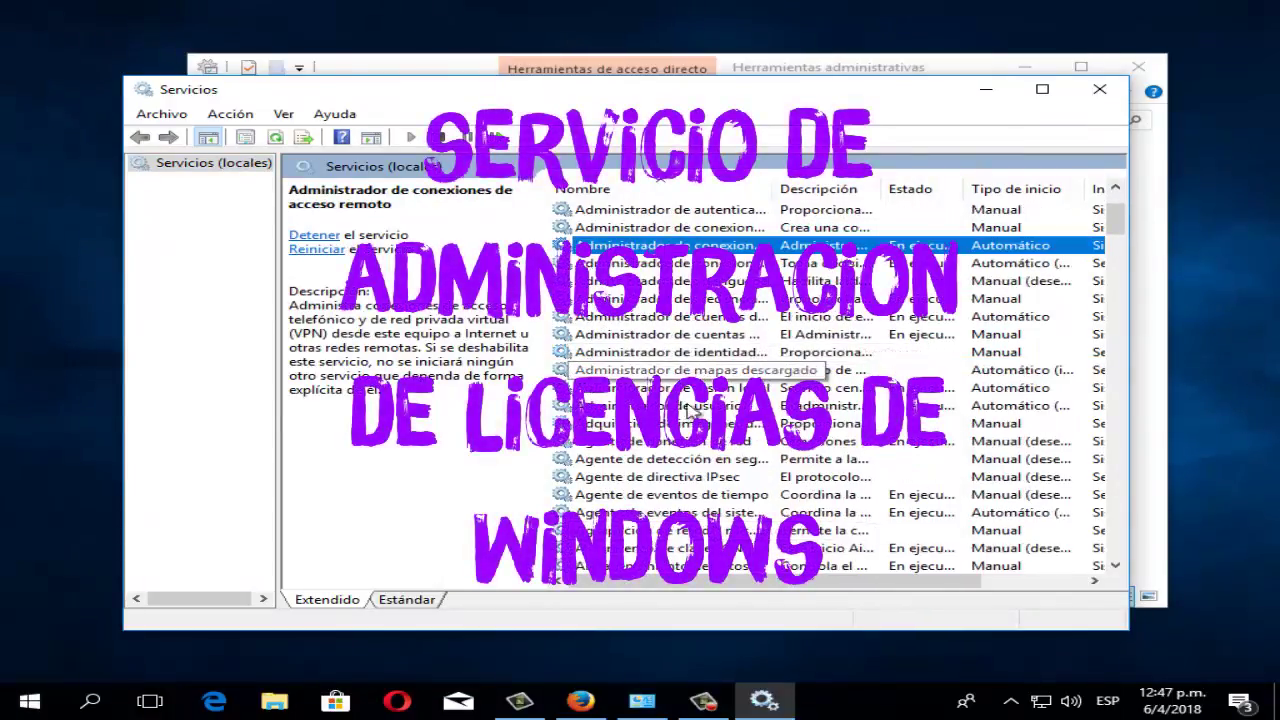
{"action": "scroll", "coordinate": [780, 420], "scroll_direction": "down", "scroll_amount": 7}
{"action": "scroll", "coordinate": [830, 477], "scroll_direction": "down", "scroll_amount": 12}
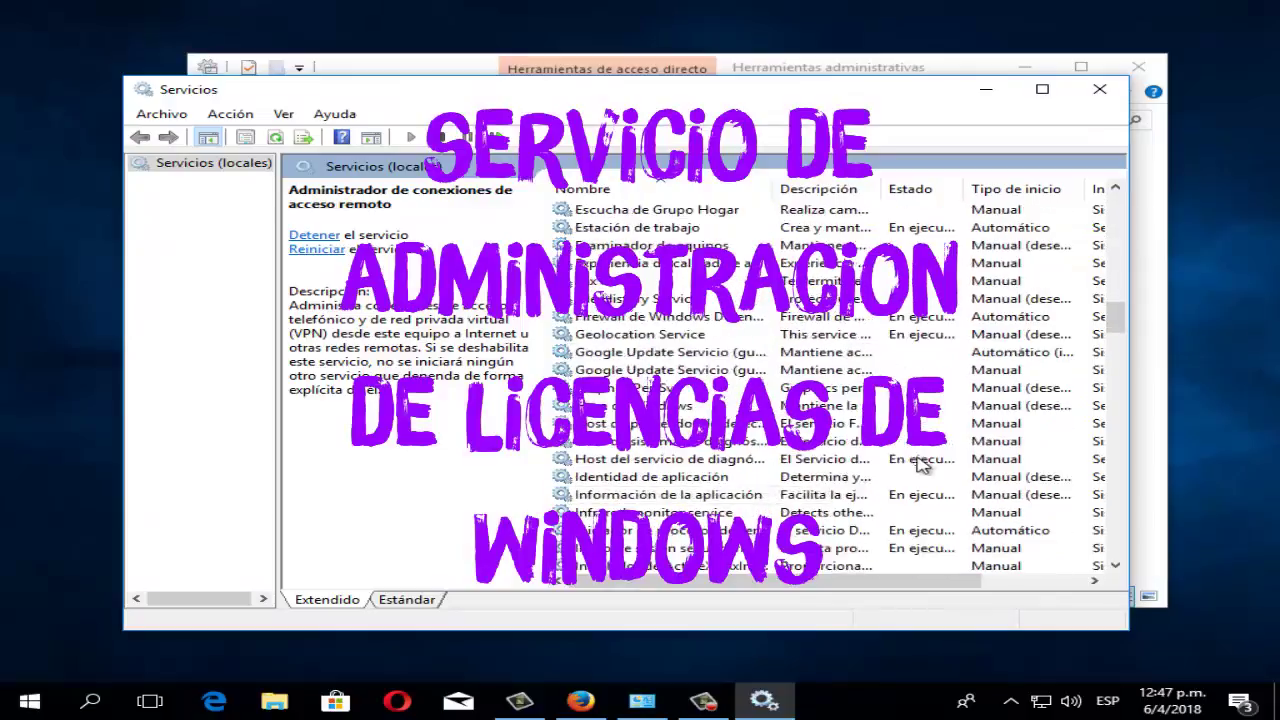
{"action": "left_click_drag", "start_coordinate": [1115, 440], "coordinate": [1110, 431]}
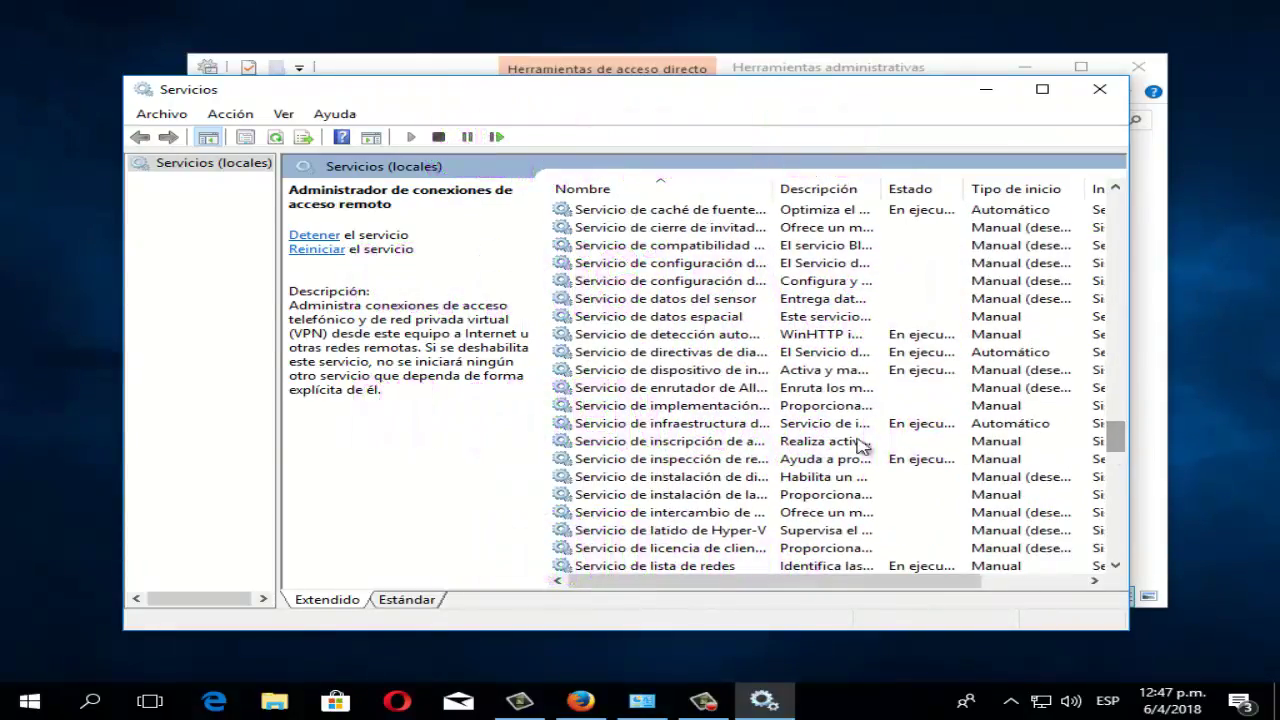
{"action": "left_click", "coordinate": [668, 514]}
{"action": "scroll", "coordinate": [666, 530], "scroll_direction": "down", "scroll_amount": 2}
{"action": "scroll", "coordinate": [680, 500], "scroll_direction": "up", "scroll_amount": 3}
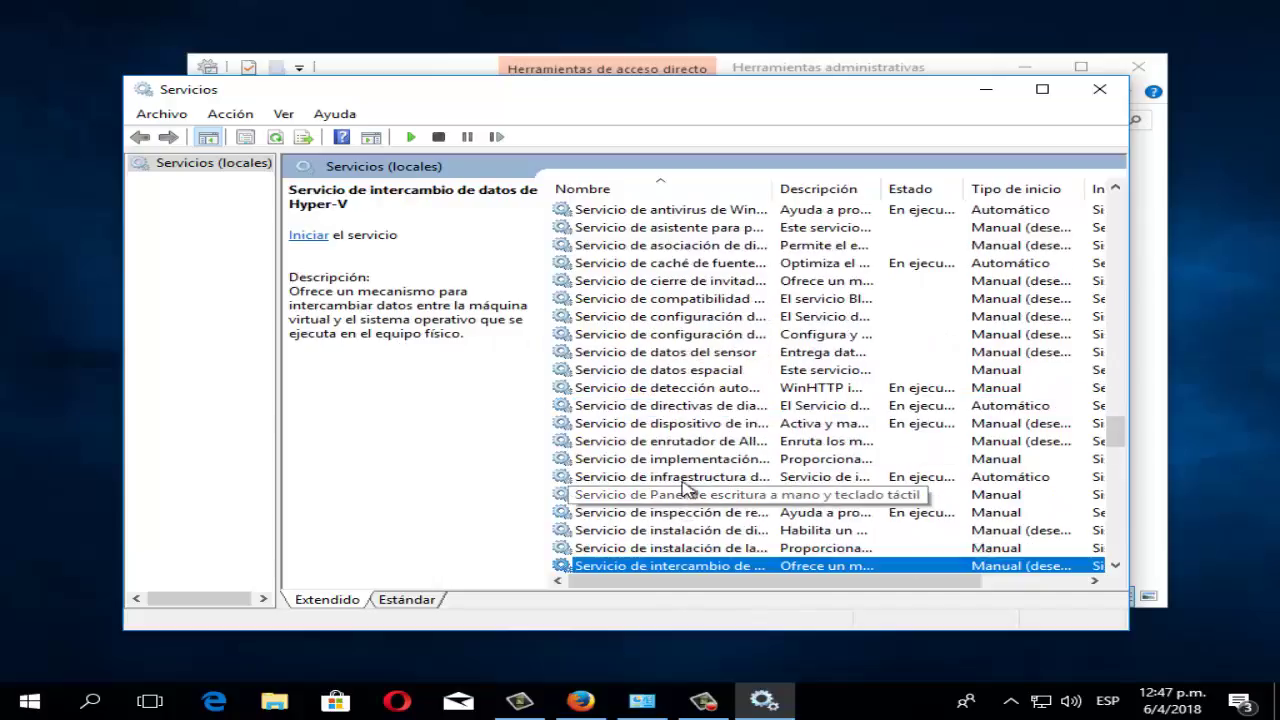
{"action": "scroll", "coordinate": [686, 450], "scroll_direction": "up", "scroll_amount": 4}
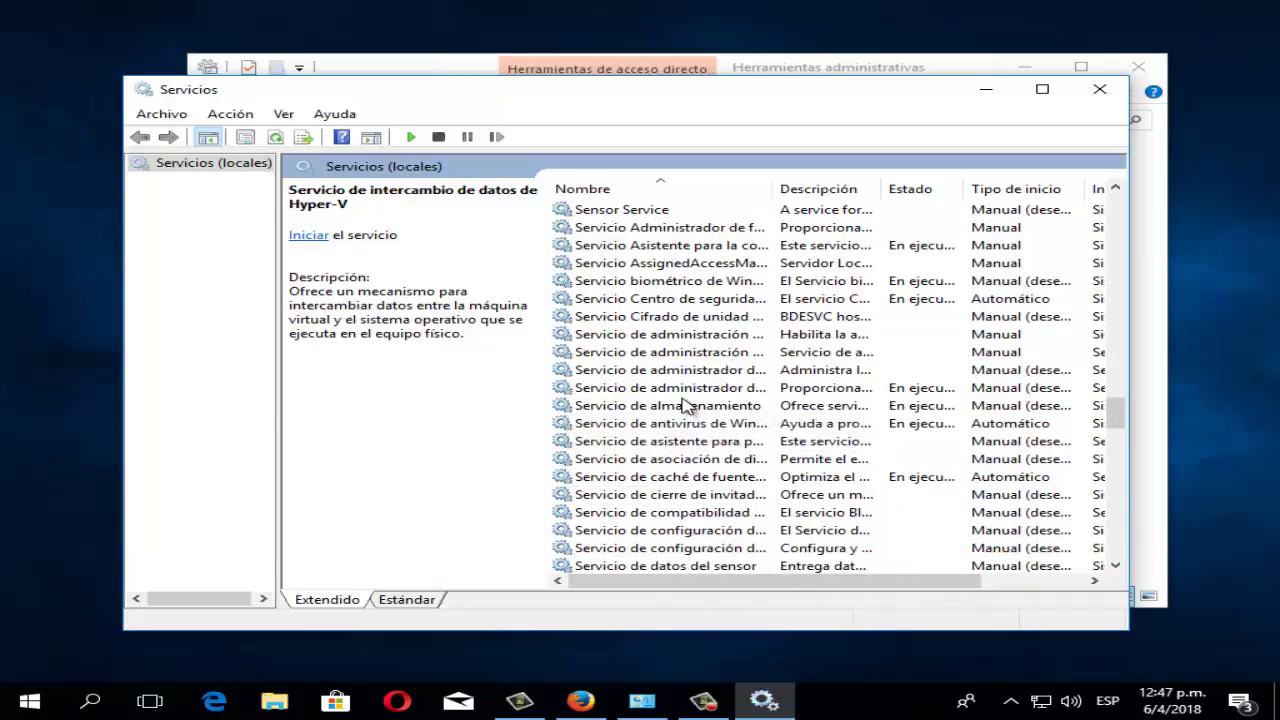
{"action": "left_click", "coordinate": [684, 390]}
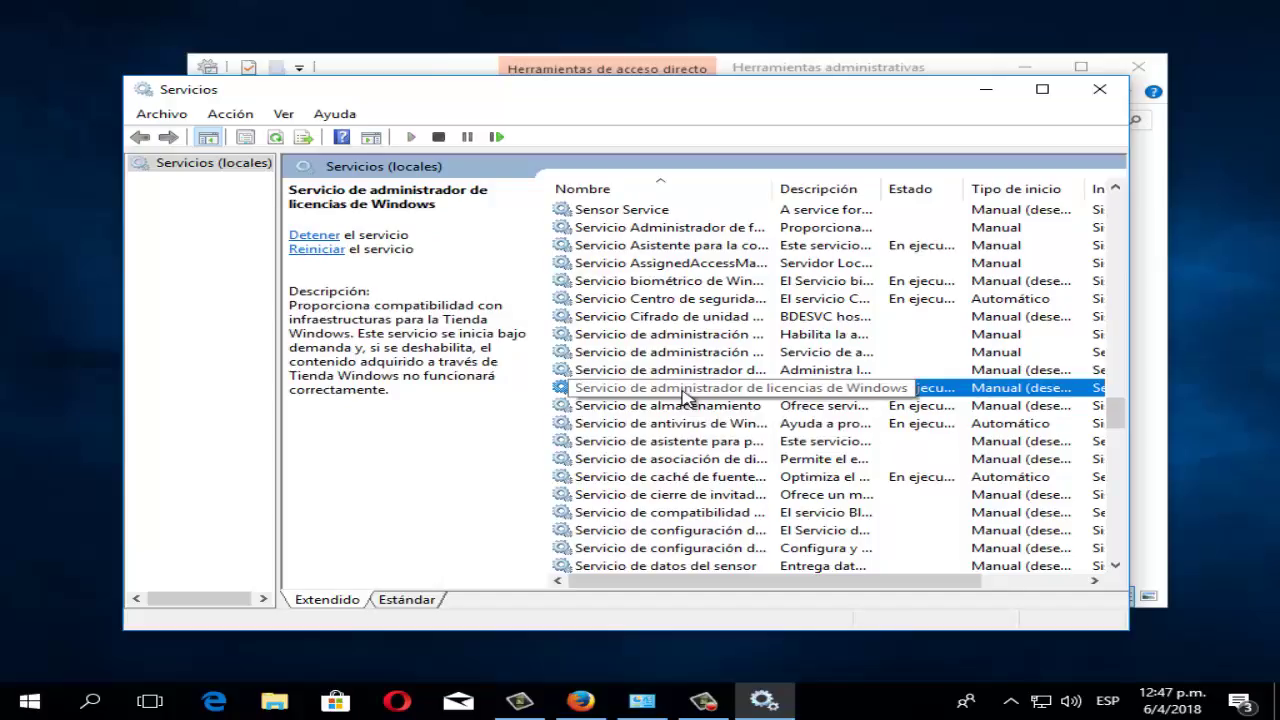
Open the properties of the Servicio de administrador de licencias de Windows and choose the startup type Automático (inicio retrasado)
{"action": "right_click", "coordinate": [686, 397]}
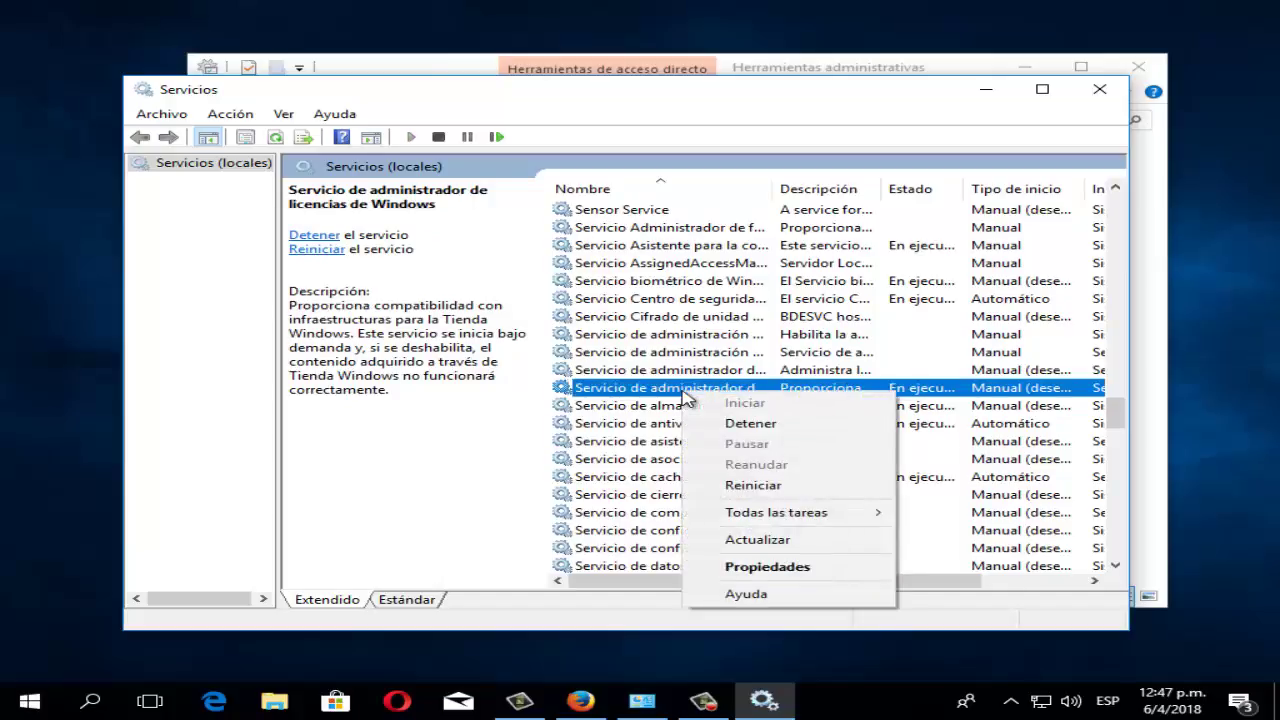
{"action": "left_click", "coordinate": [757, 566]}
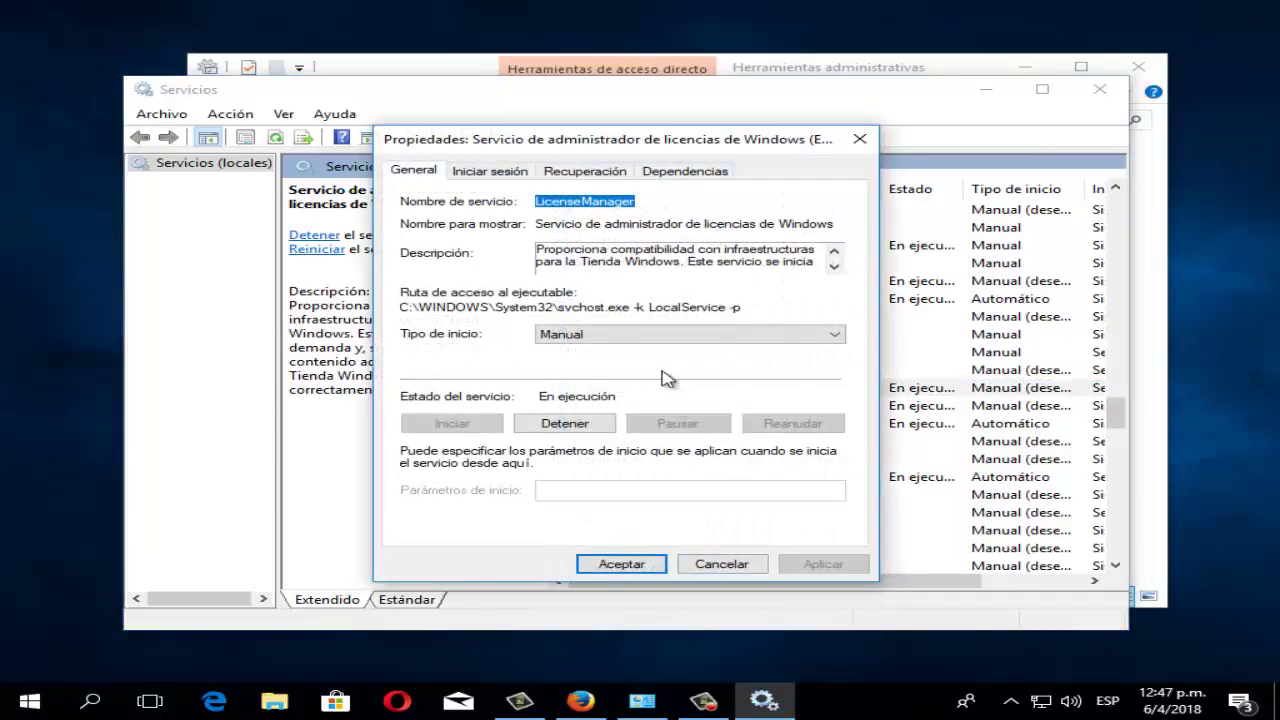
{"action": "left_click", "coordinate": [612, 338]}
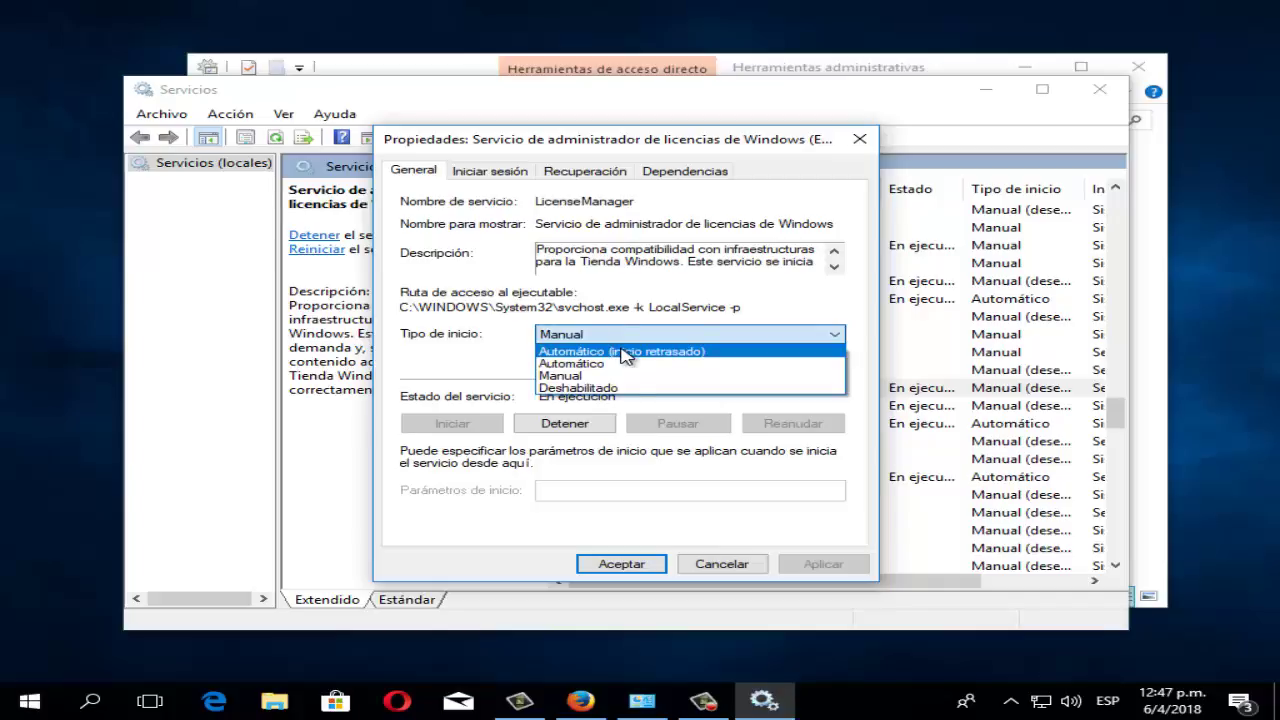
{"action": "left_click", "coordinate": [625, 352]}
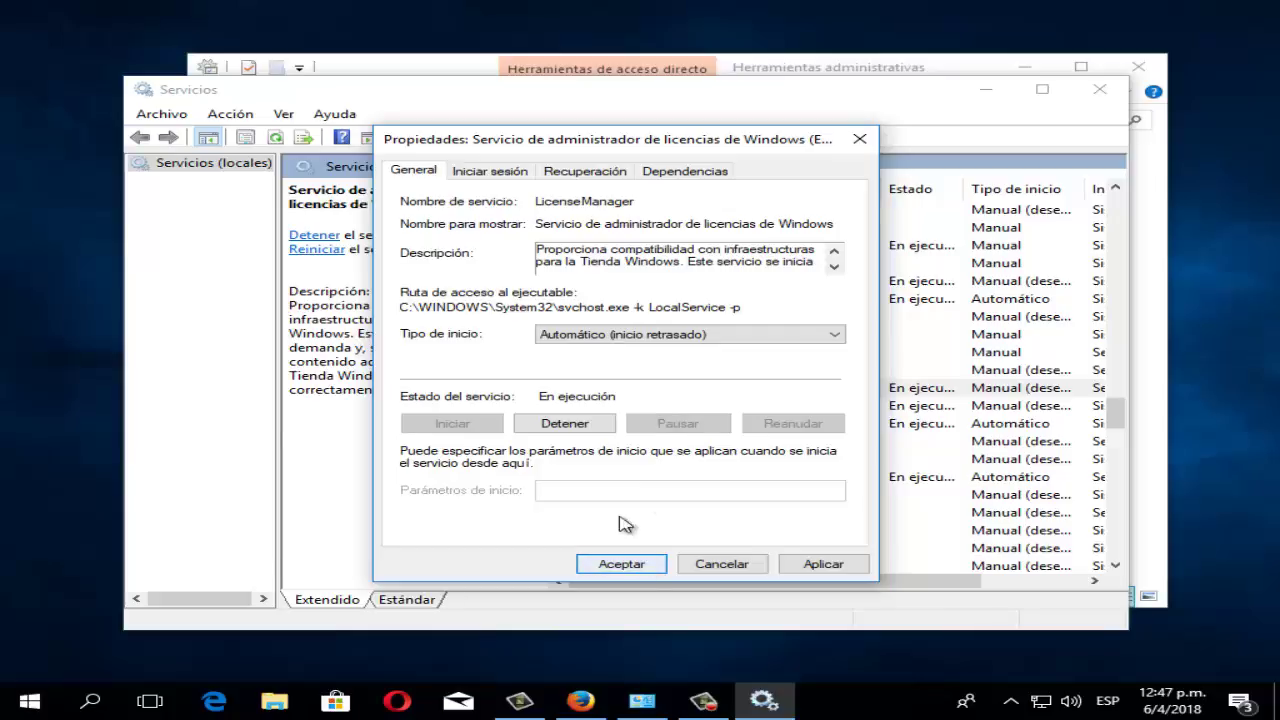
Look through the service's Iniciar sesión, Recuperación and Dependencias settings, and dismiss the properties without saving
{"action": "left_click", "coordinate": [488, 172]}
{"action": "left_click", "coordinate": [440, 172]}
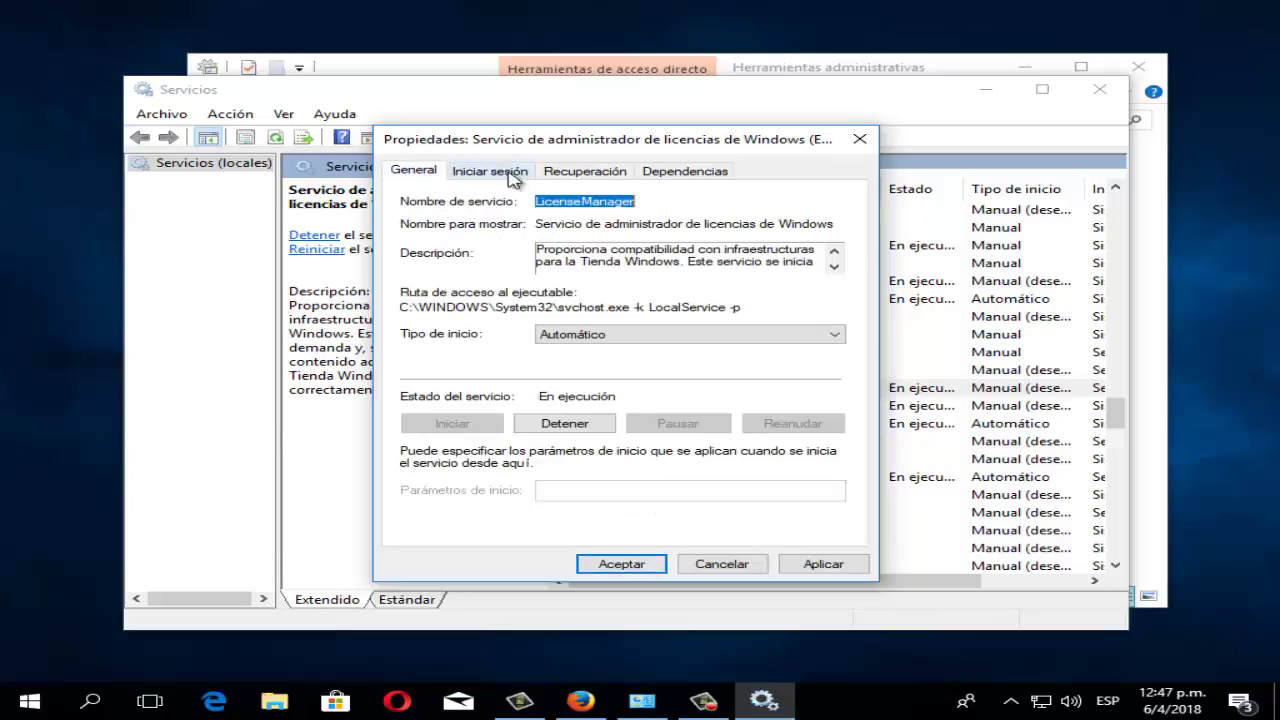
{"action": "left_click", "coordinate": [605, 171]}
{"action": "left_click", "coordinate": [668, 171]}
{"action": "left_click", "coordinate": [432, 171]}
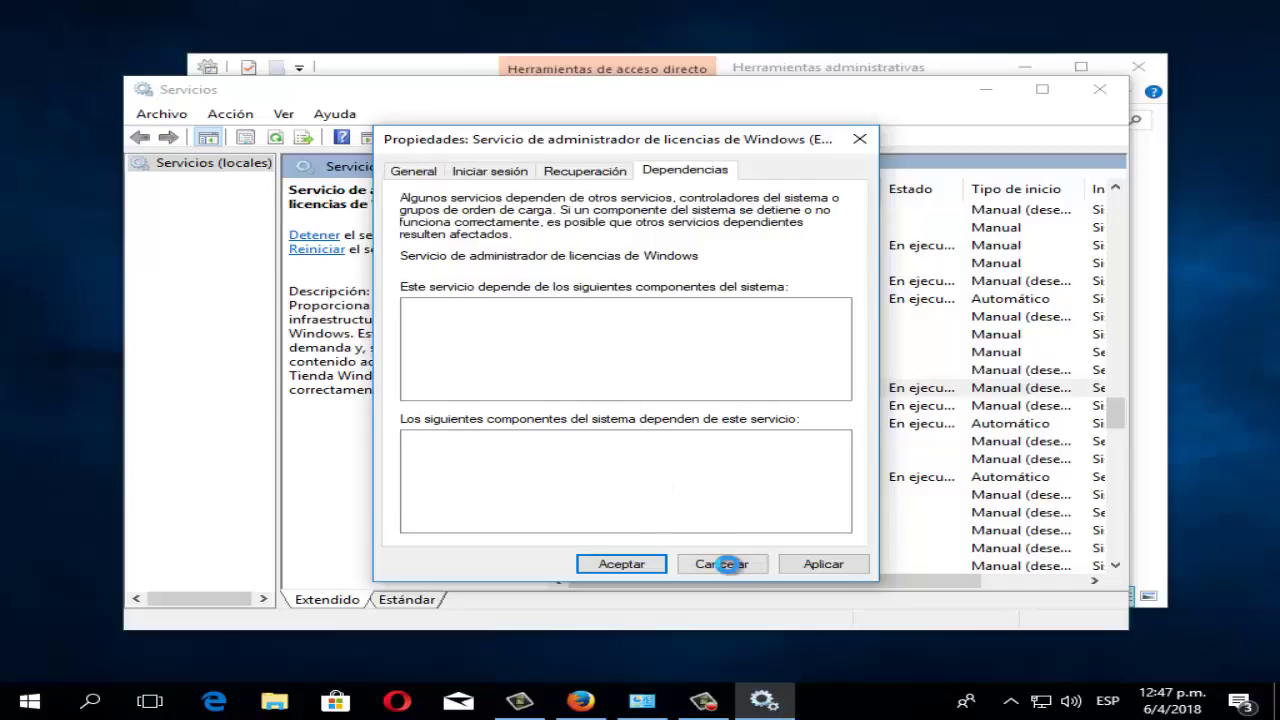
{"action": "left_click", "coordinate": [726, 565]}
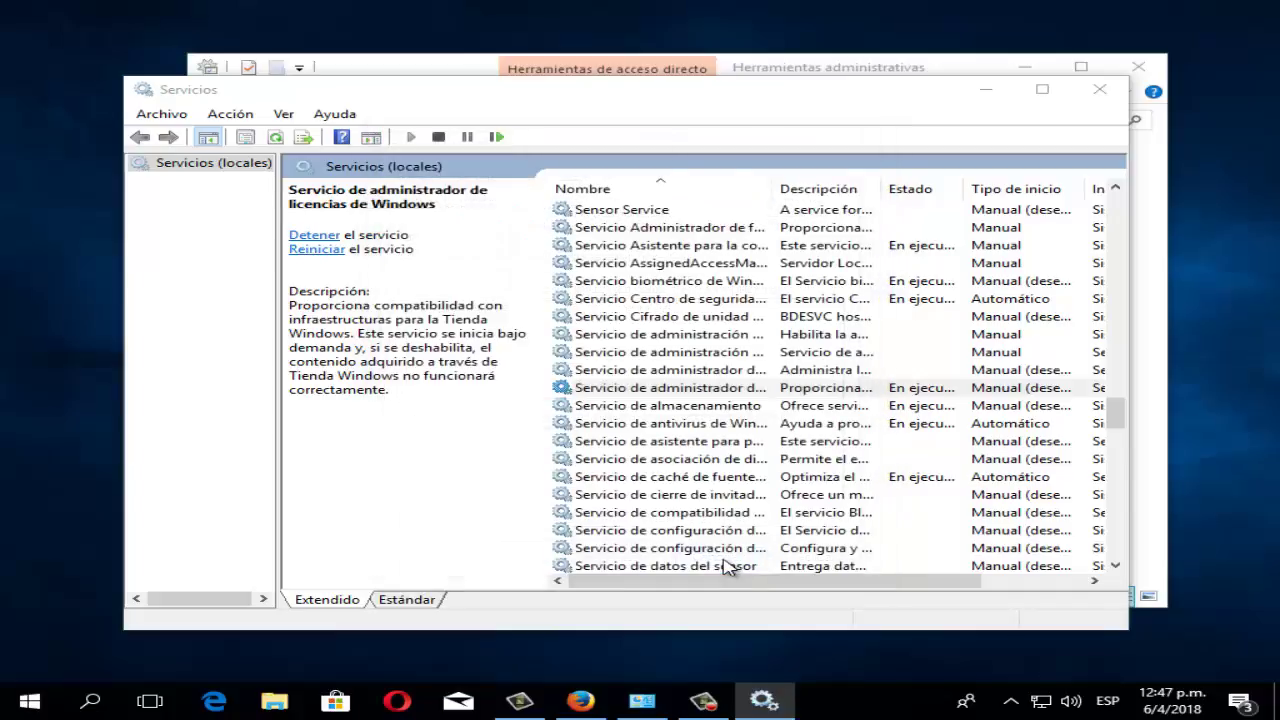
Close the Servicios console and the Herramientas administrativas folder
{"action": "left_click", "coordinate": [1099, 89]}
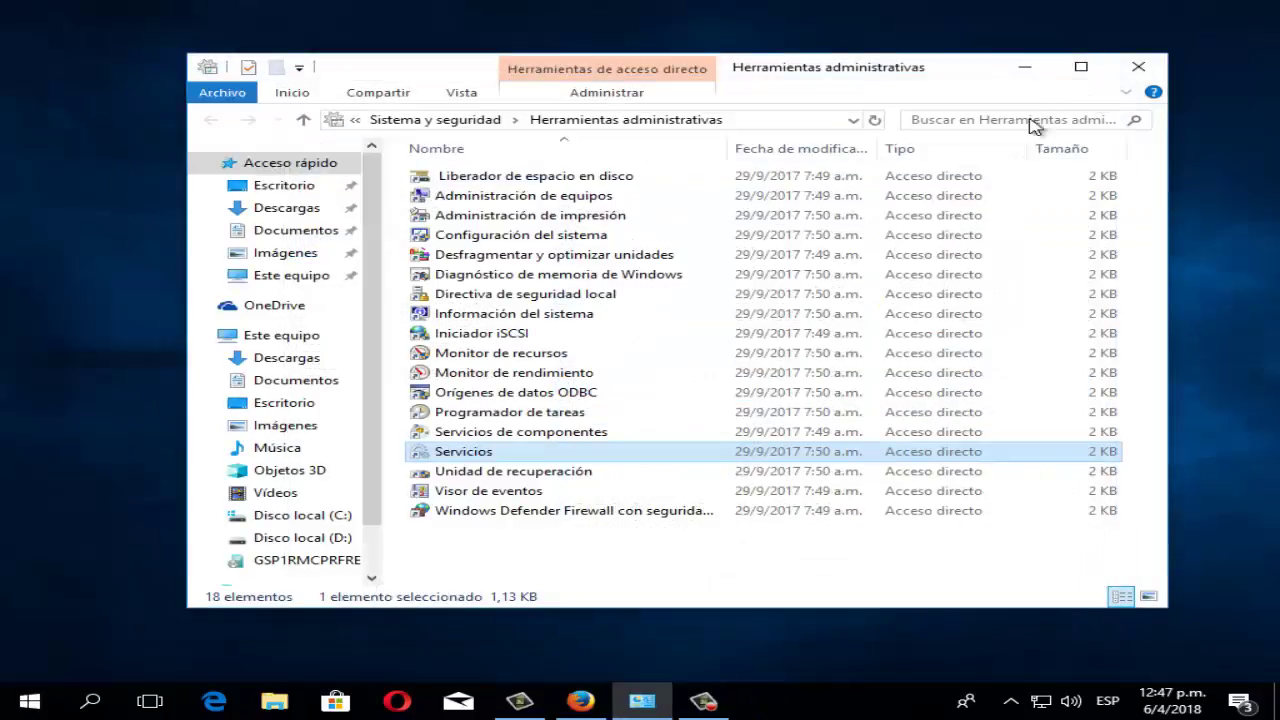
{"action": "left_click", "coordinate": [1140, 68]}
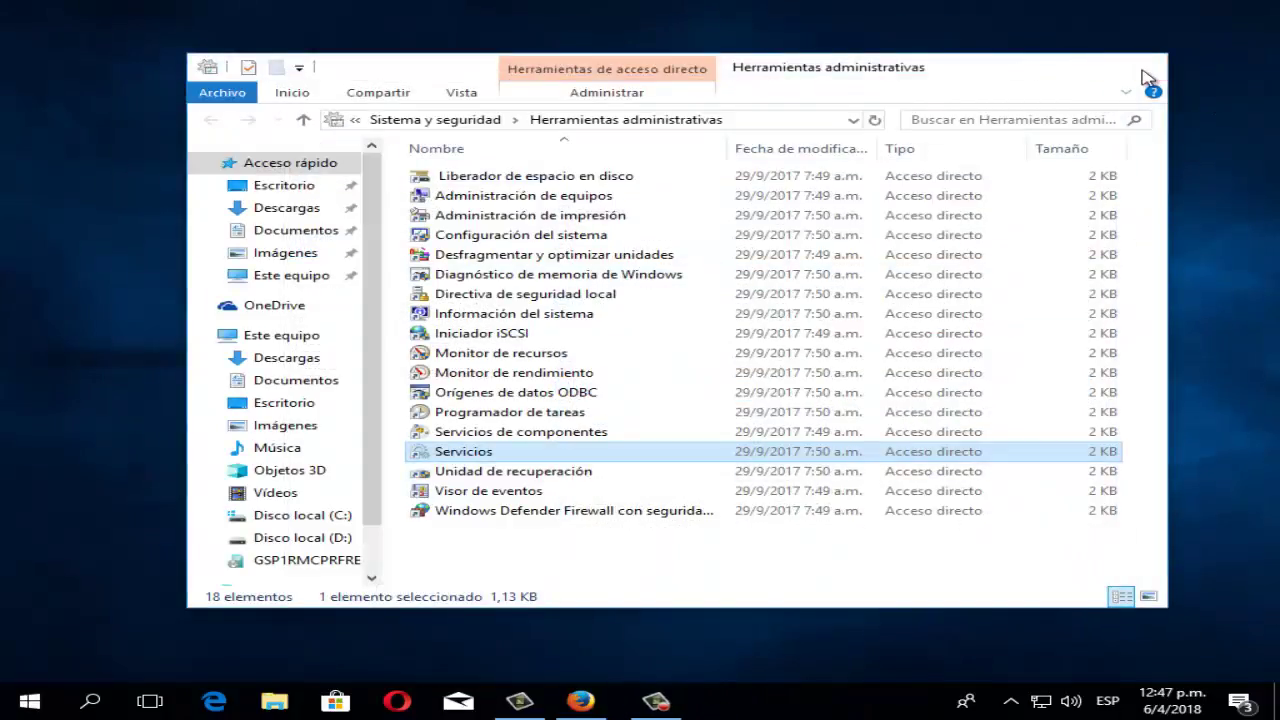
{"action": "right_click", "coordinate": [537, 216]}
{"action": "left_click", "coordinate": [640, 261]}
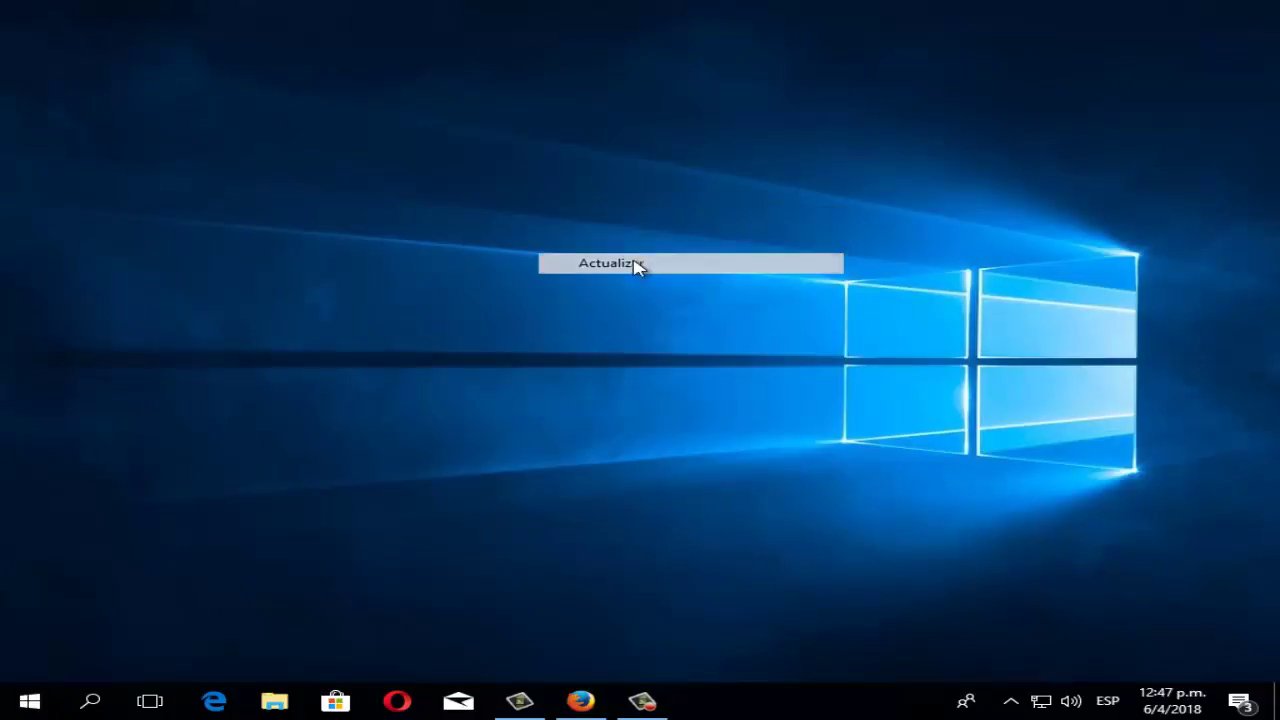
{"action": "right_click", "coordinate": [357, 201]}
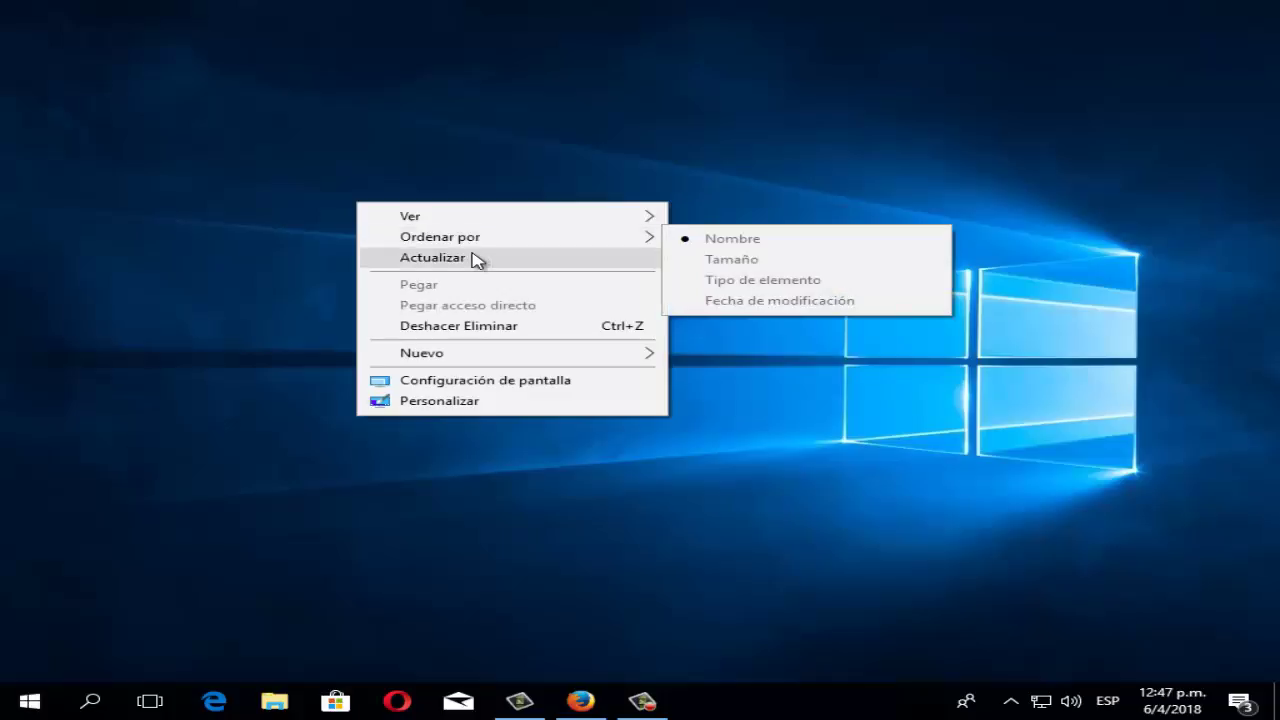
{"action": "left_click", "coordinate": [472, 258]}
{"action": "right_click", "coordinate": [401, 170]}
{"action": "left_click", "coordinate": [486, 229]}
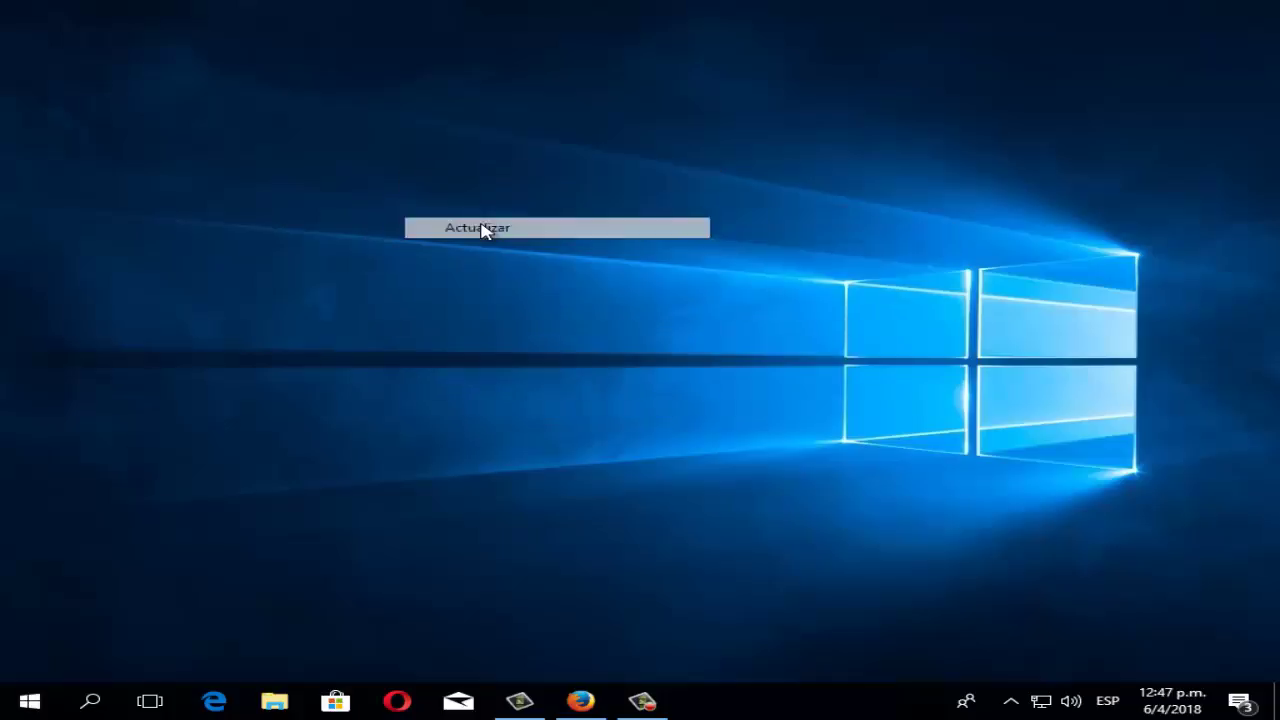
{"action": "right_click", "coordinate": [536, 226]}
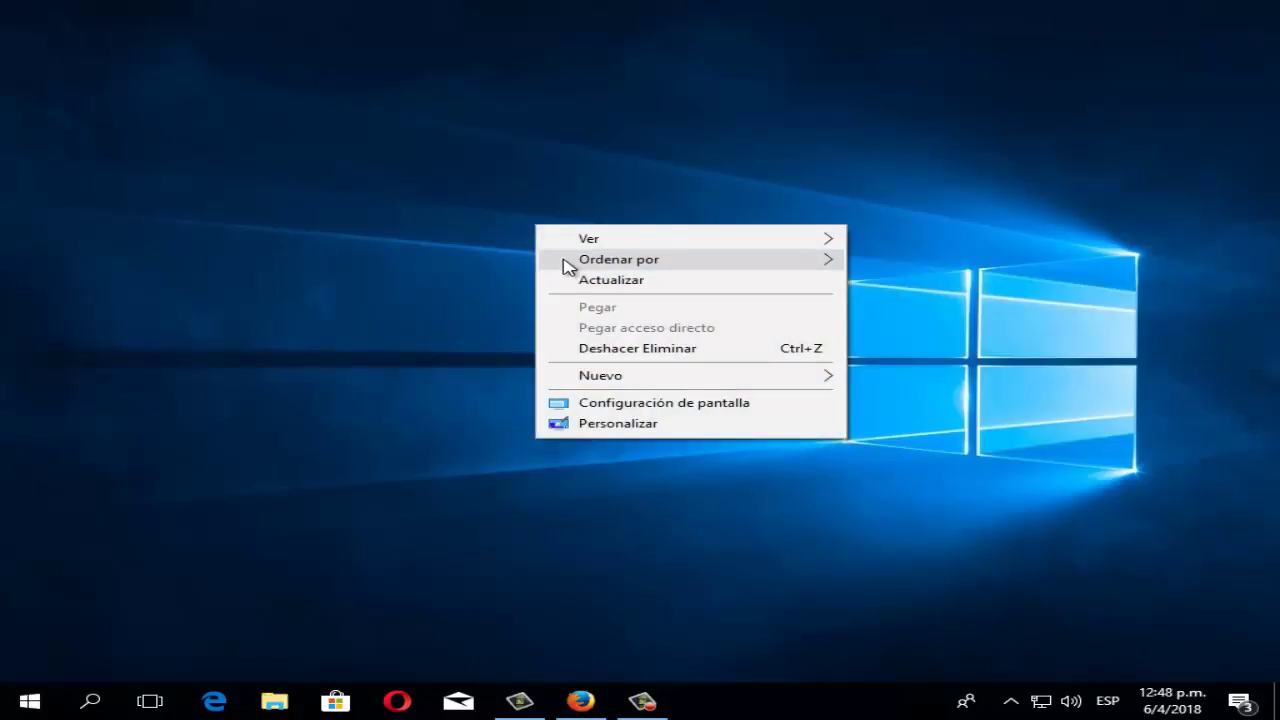
{"action": "left_click", "coordinate": [643, 283]}
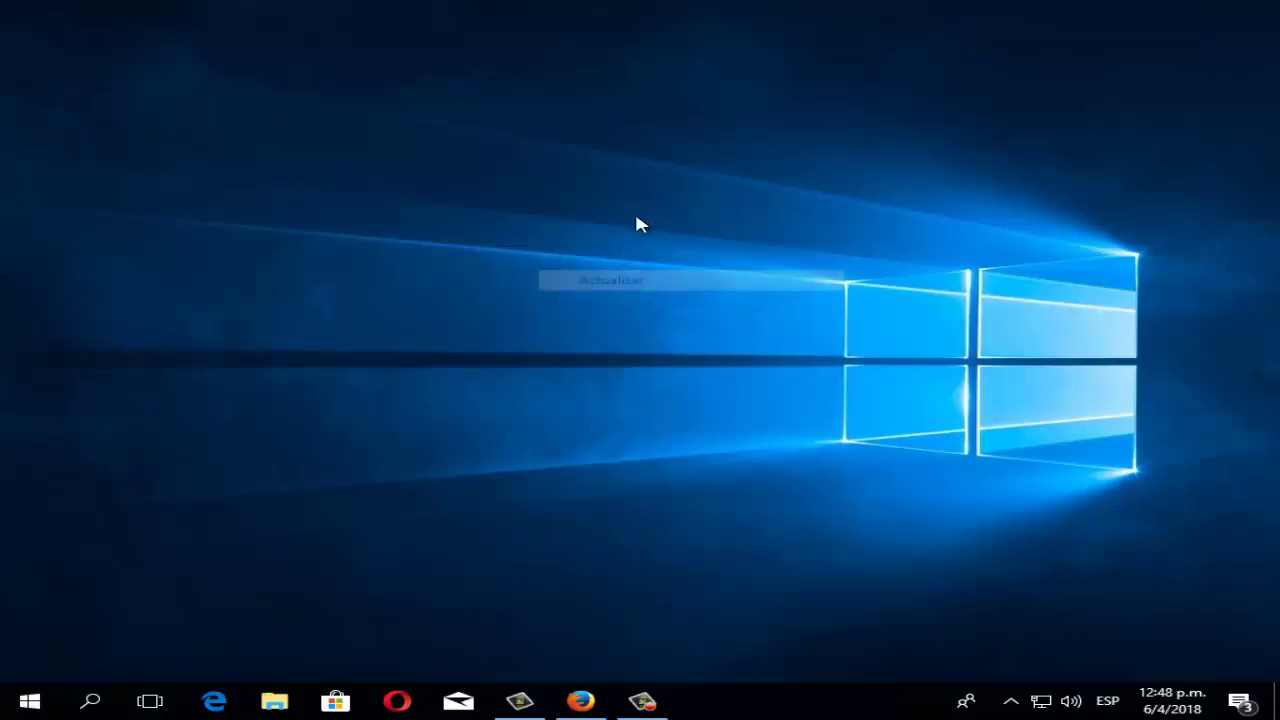